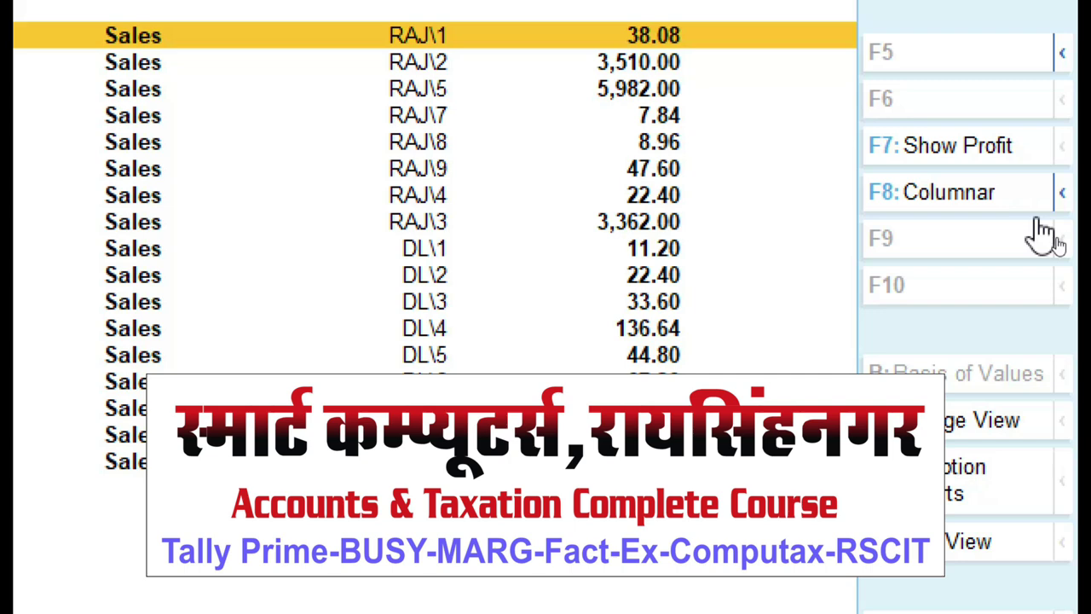
Leave the List of Sales Vouchers and go back to the Gateway of Tally menu.
key(alt)
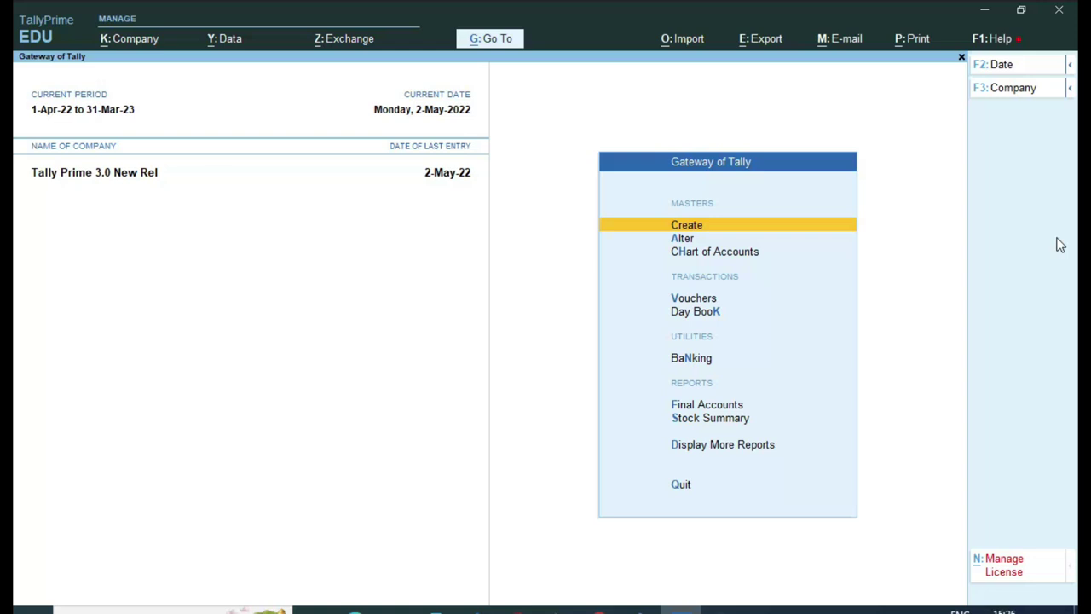
Open the Day Book for the full period 1-Apr-22 to 2-May-22.
key(v)
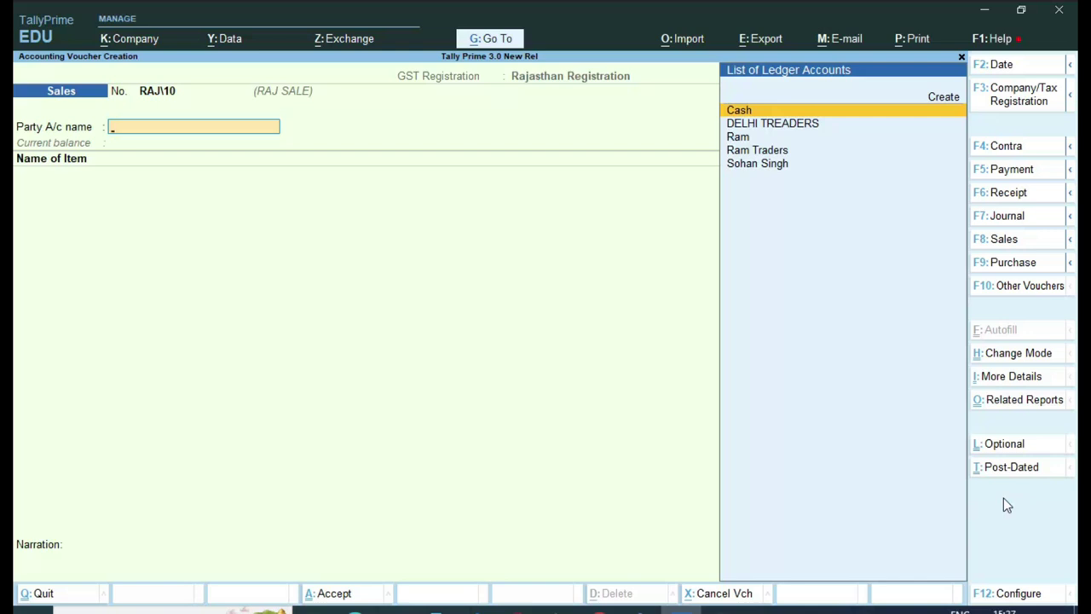
key(Escape)
key(Up)
key(Up)
key(Up)
key(Down)
key(Down)
key(Down)
key(Down)
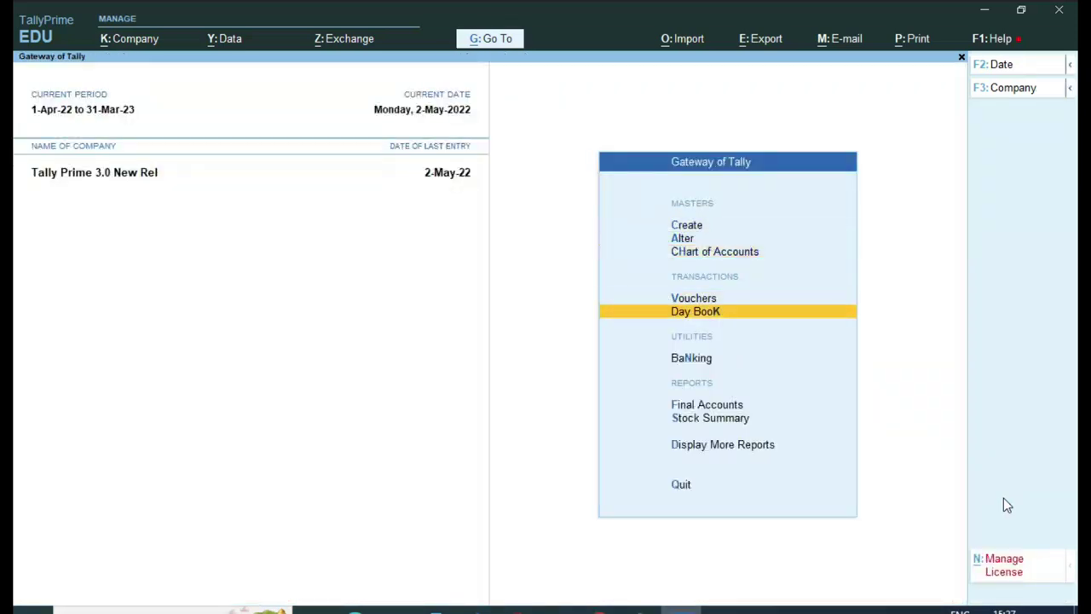
key(Return)
key(F2)
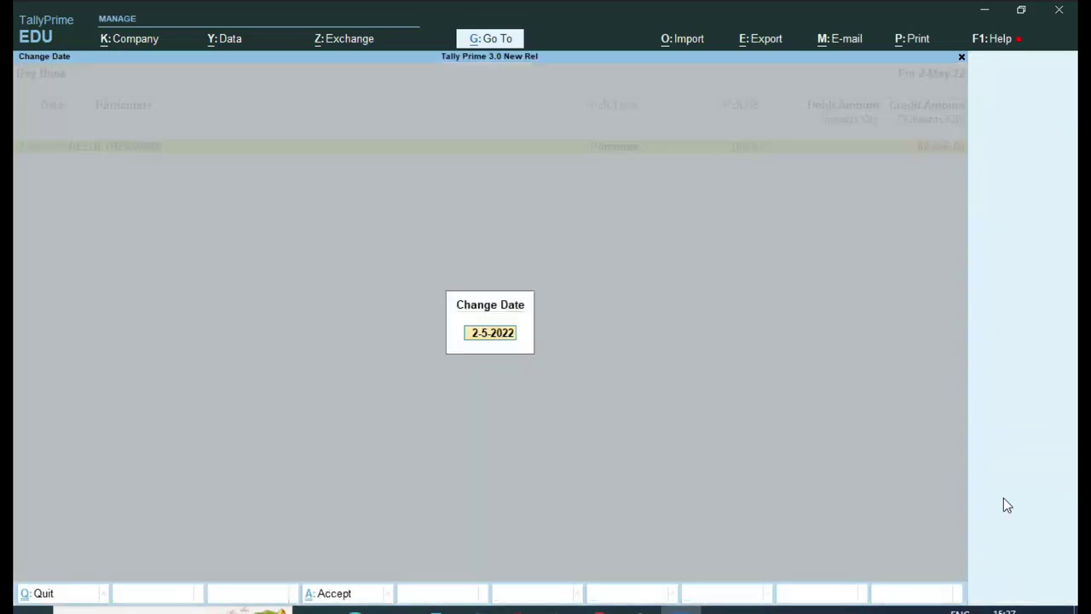
key(BackSpace)
key(Return)
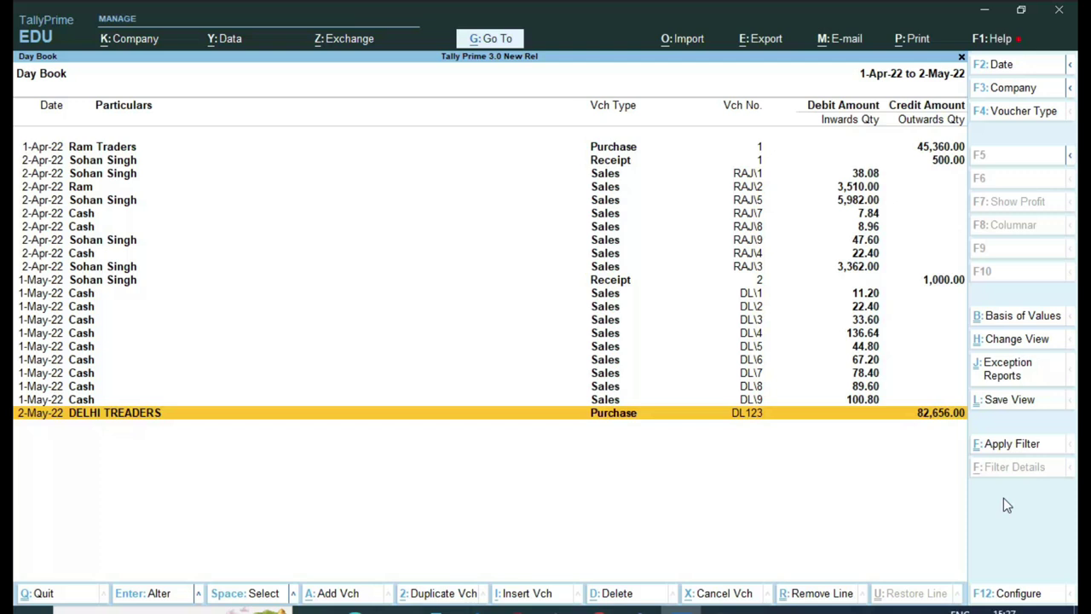
Filter the Day Book to Sales vouchers (total 13,563.52), then return to Gateway of Tally.
key(F4)
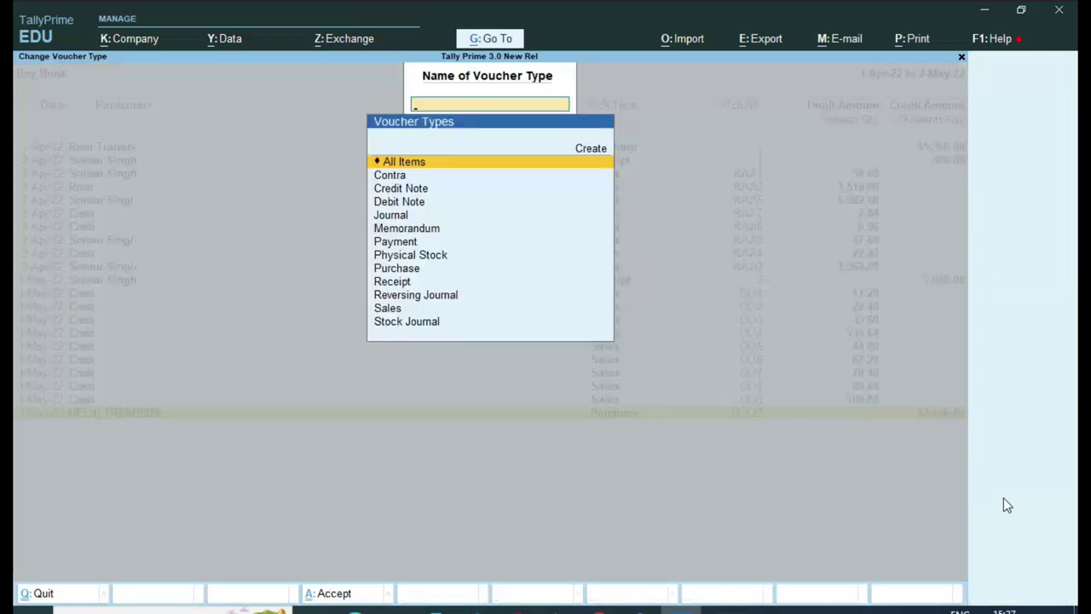
text(Sal)
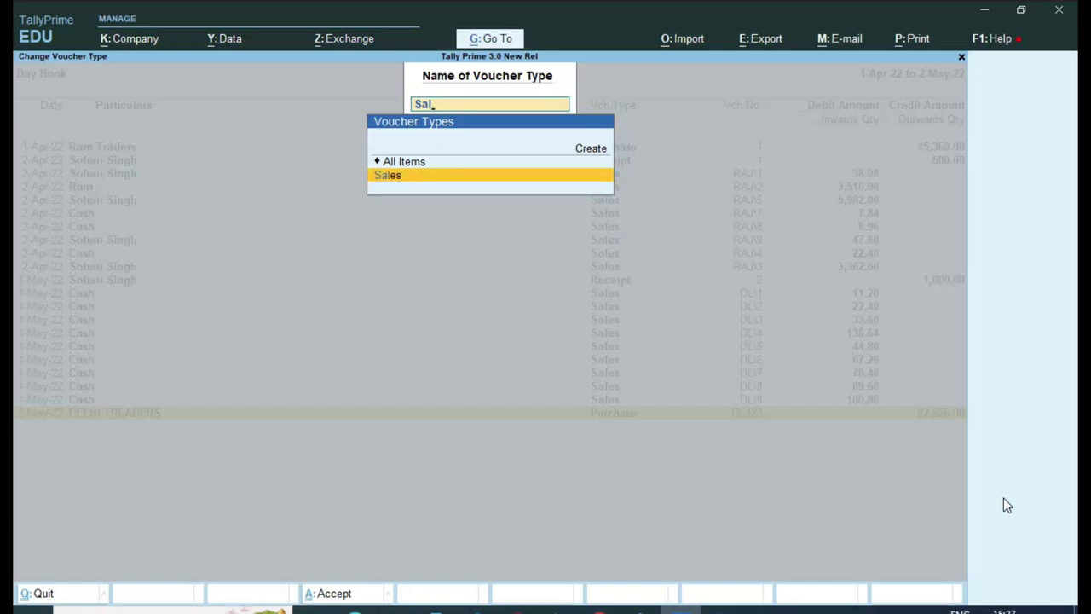
key(Return)
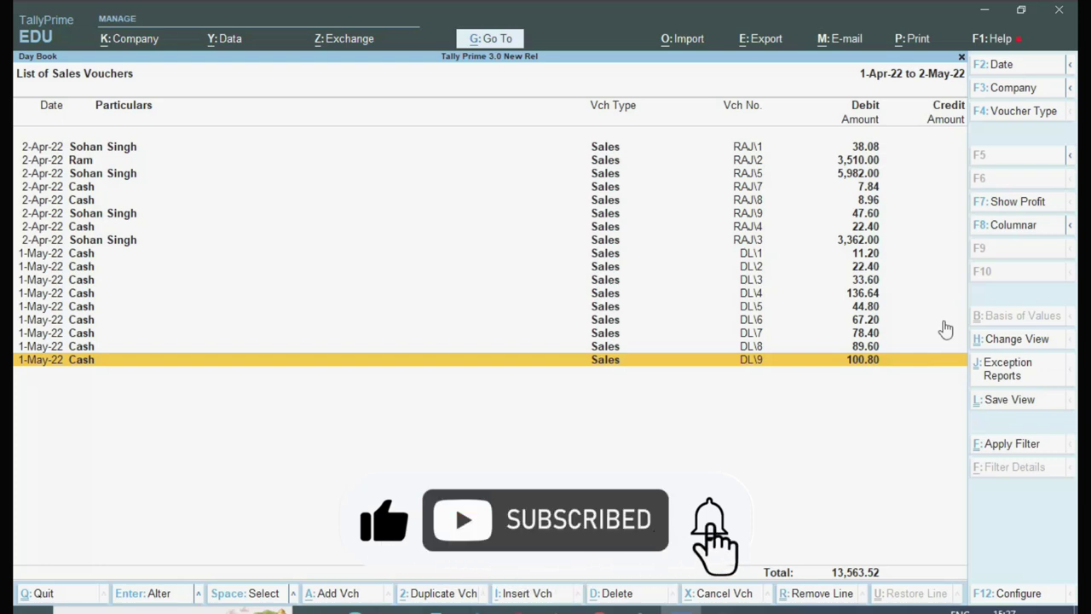
key(ctrl)
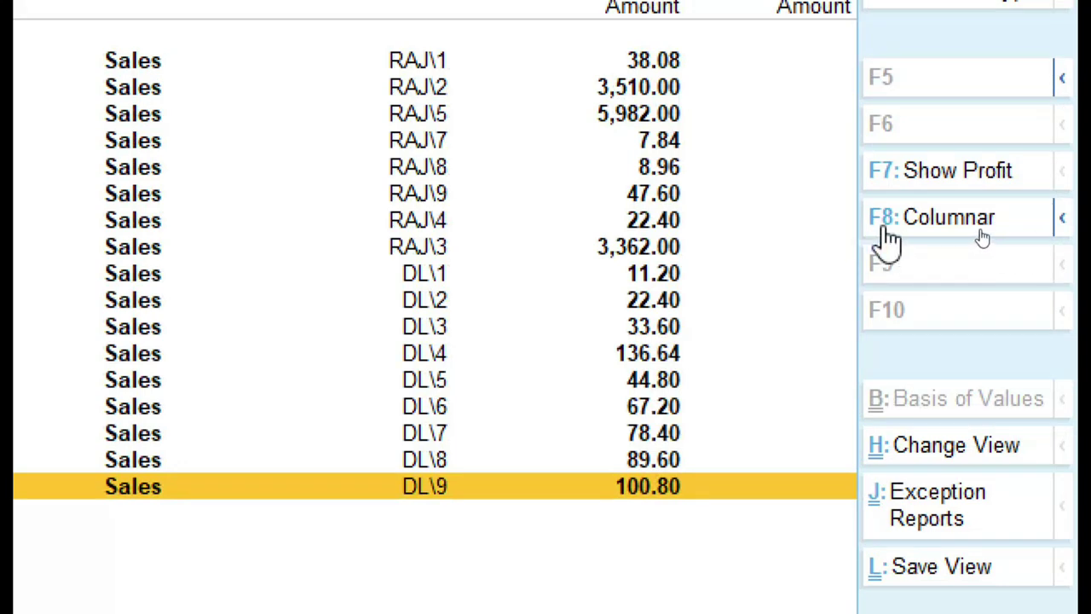
key(Escape)
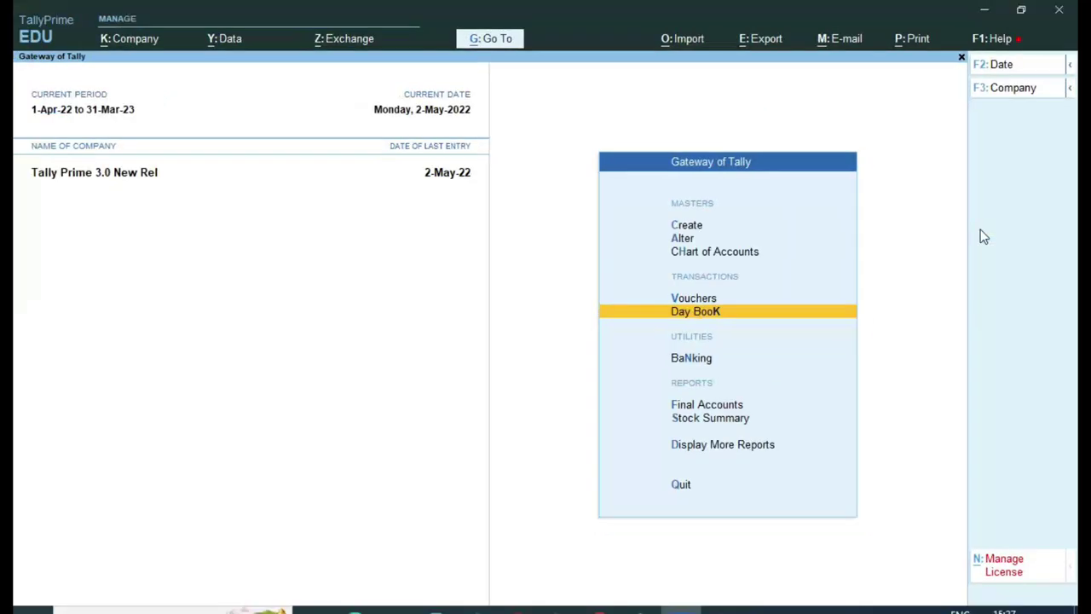
Reopen the Day Book filtered to Sales and open its Columnar register settings.
key(Return)
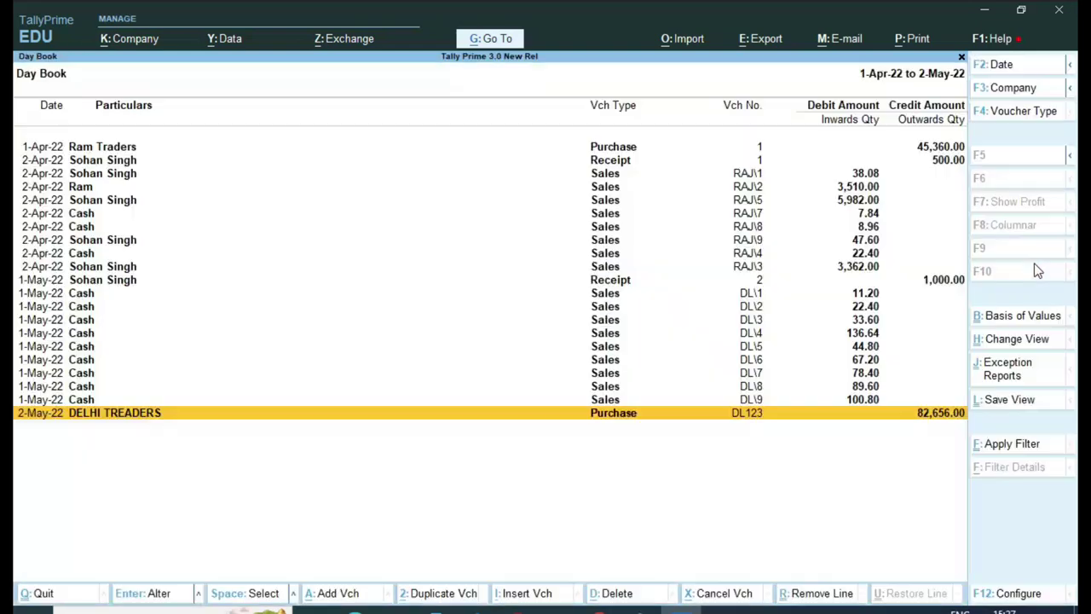
key(F4)
text(s)
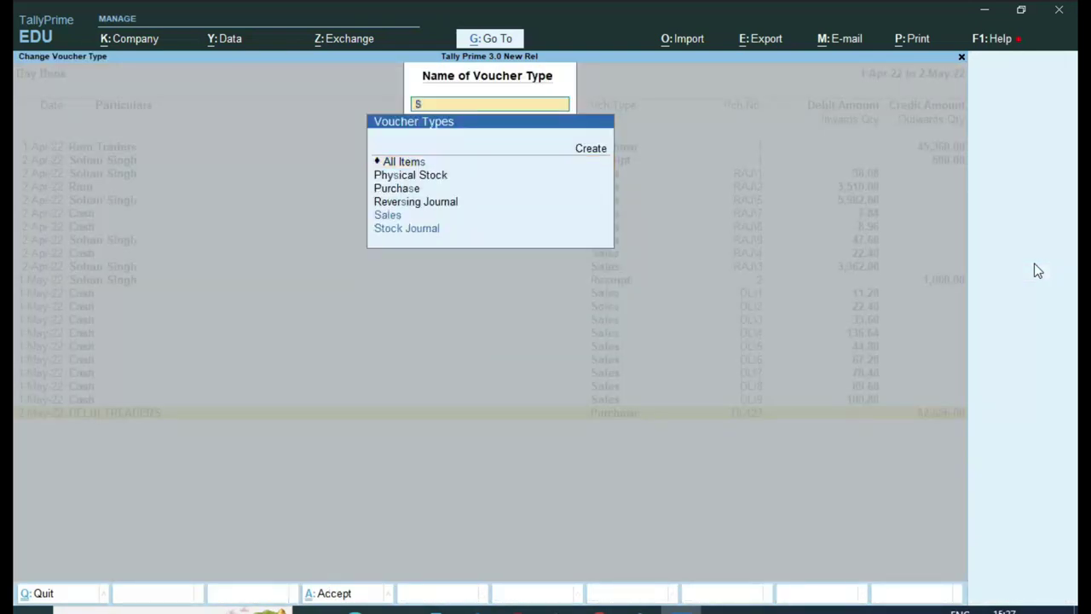
text(al)
key(Return)
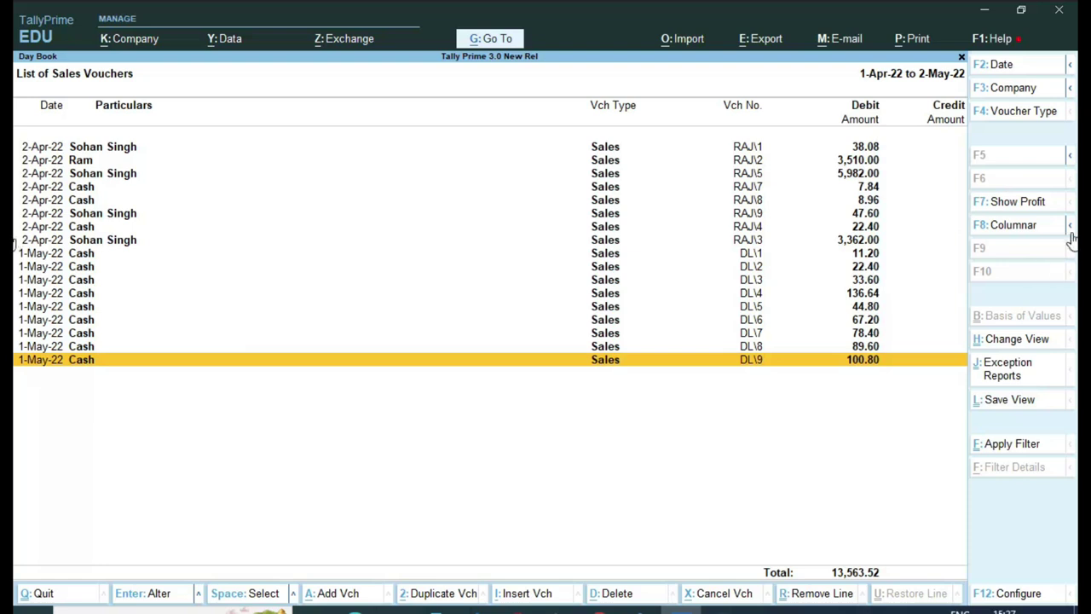
click(1069, 226)
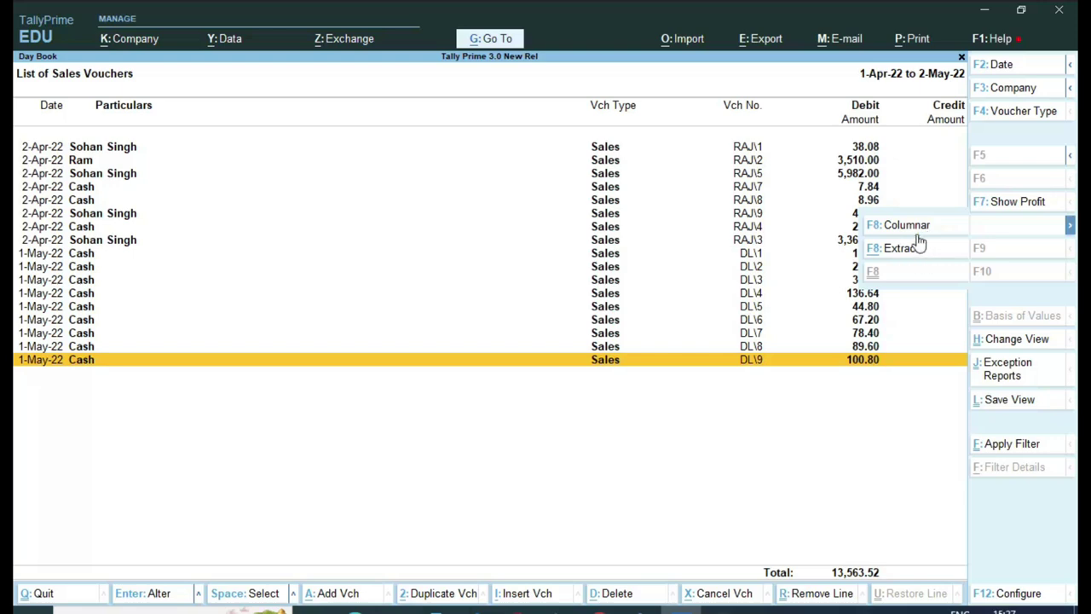
click(918, 226)
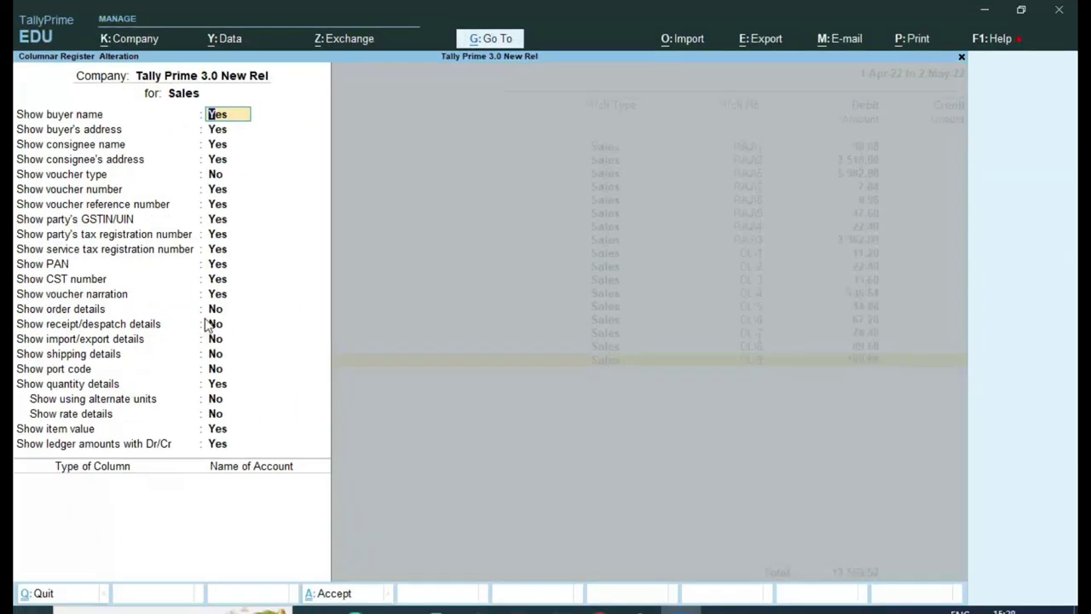
Set every Show option in the Columnar Register Alteration to Yes and accept it.
click(215, 309)
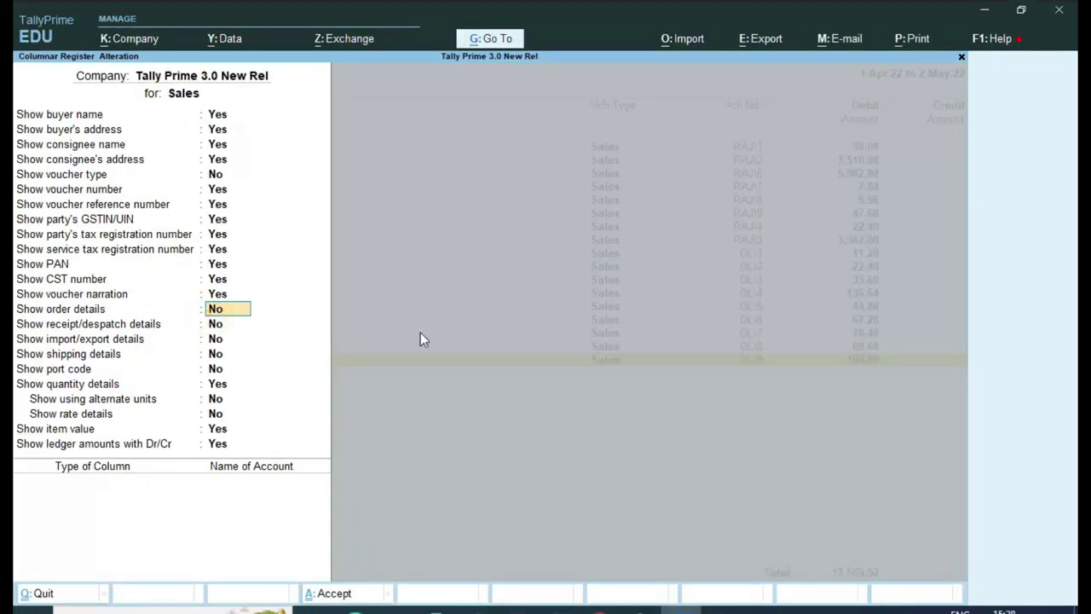
text(yyyyy)
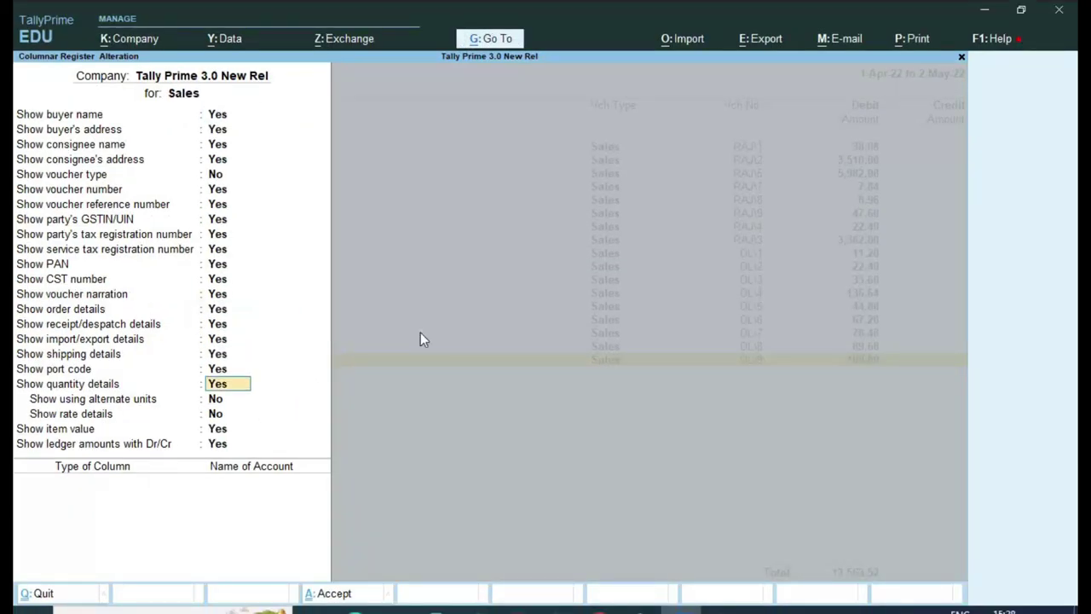
text(yy)
text(y)
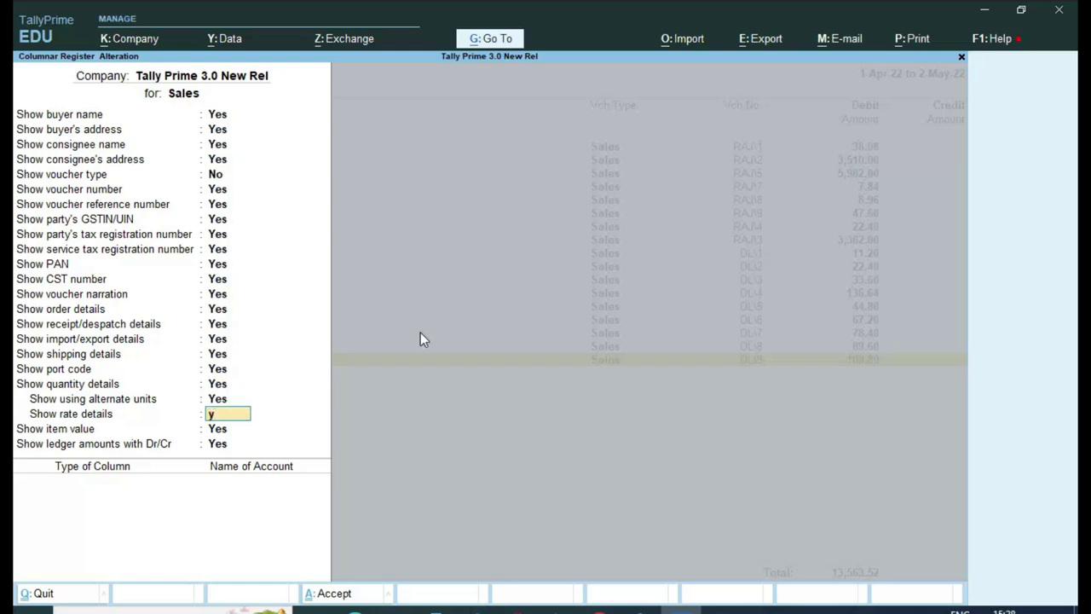
text(y)
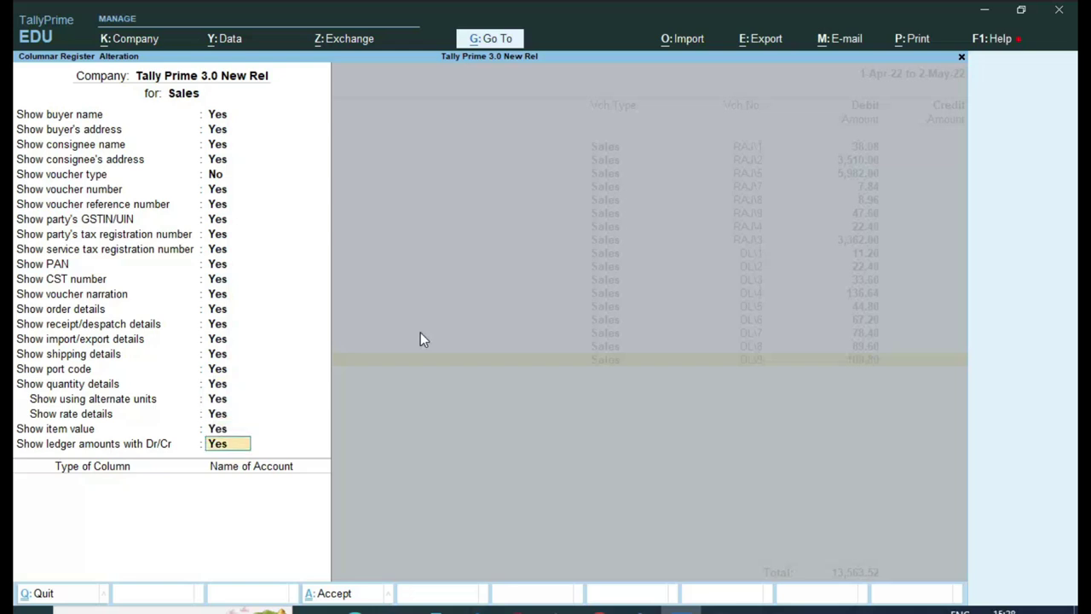
text(y)
key(Return)
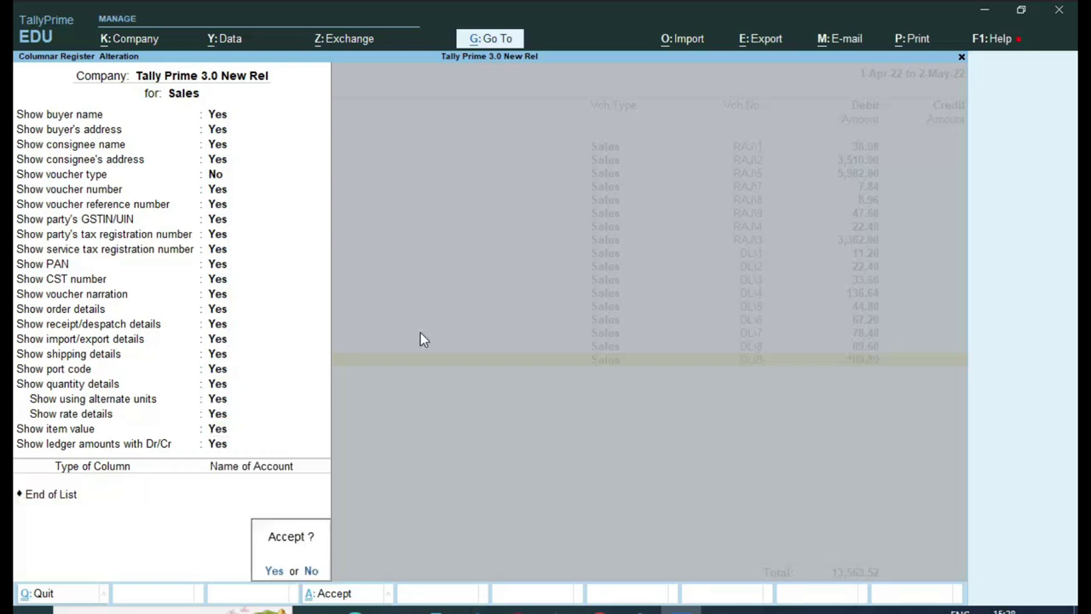
key(y)
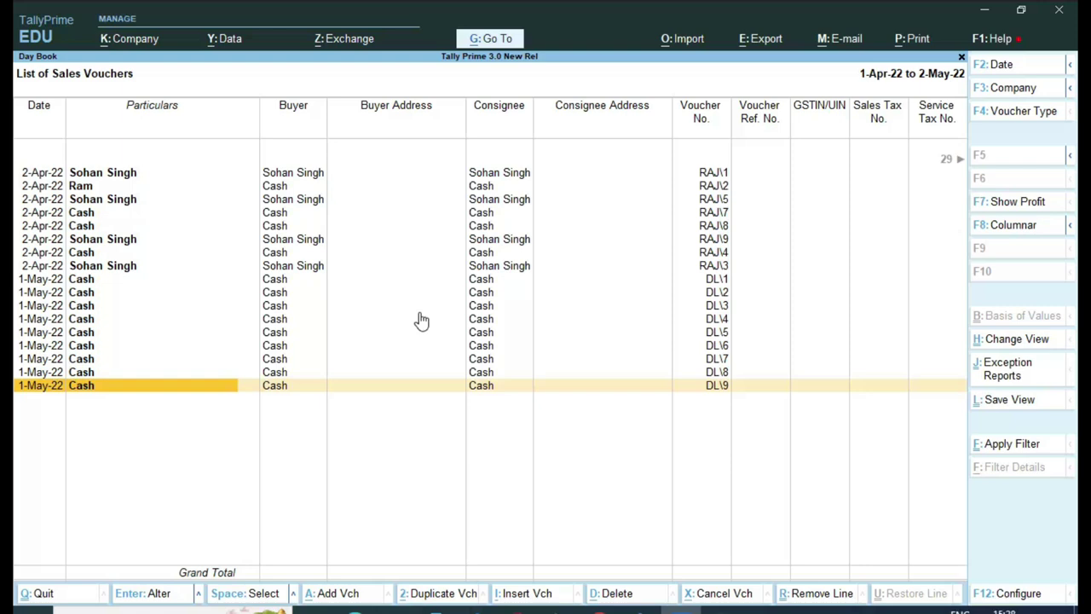
key(Escape)
key(Return)
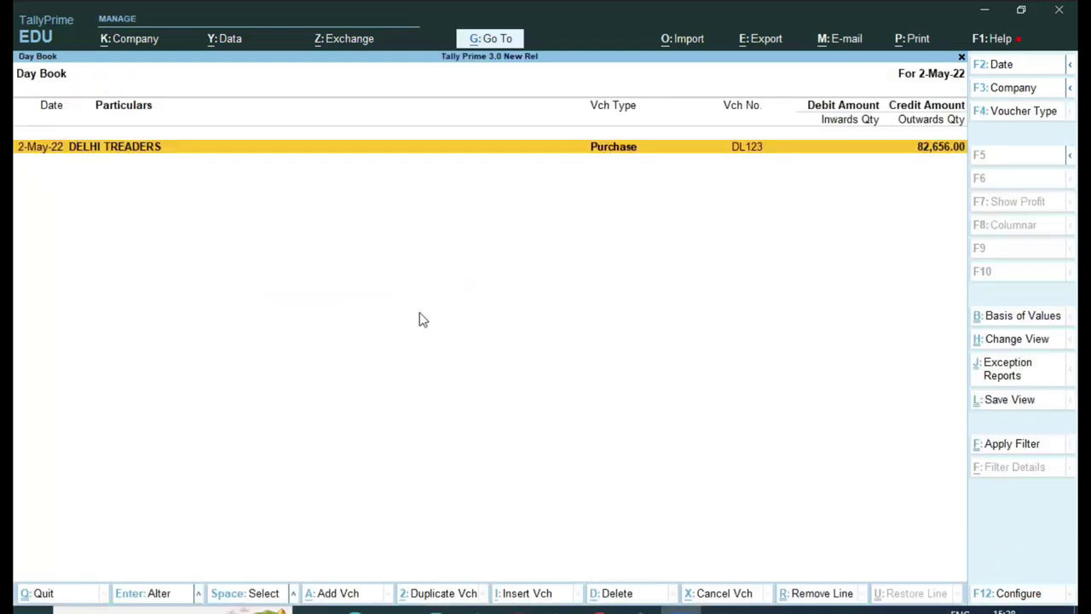
key(F2)
key(Return)
key(F4)
text(s)
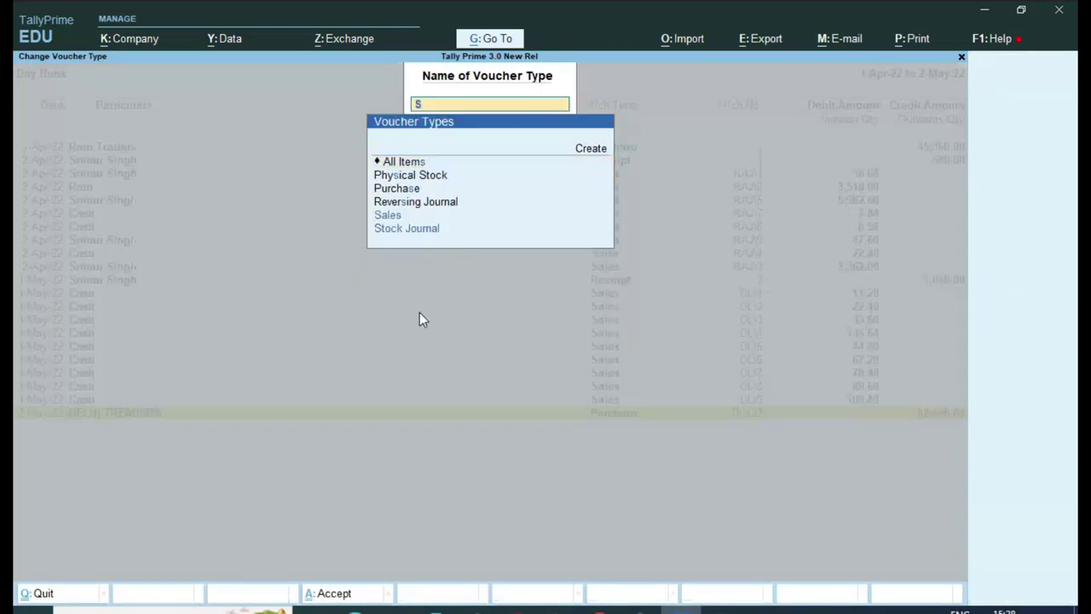
text(ale)
key(Return)
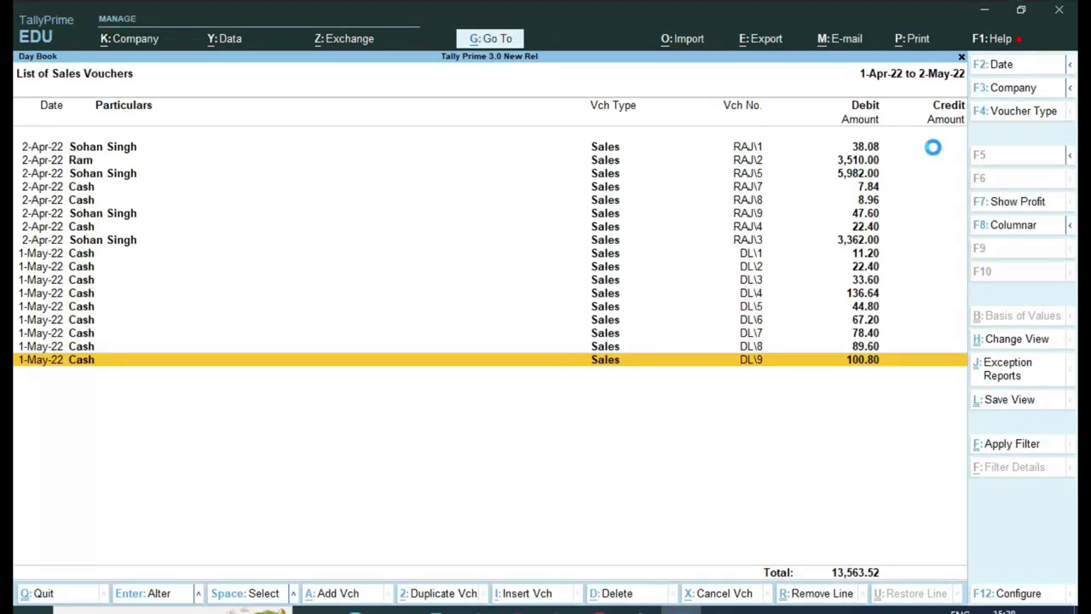
key(F8)
key(ctrl+a)
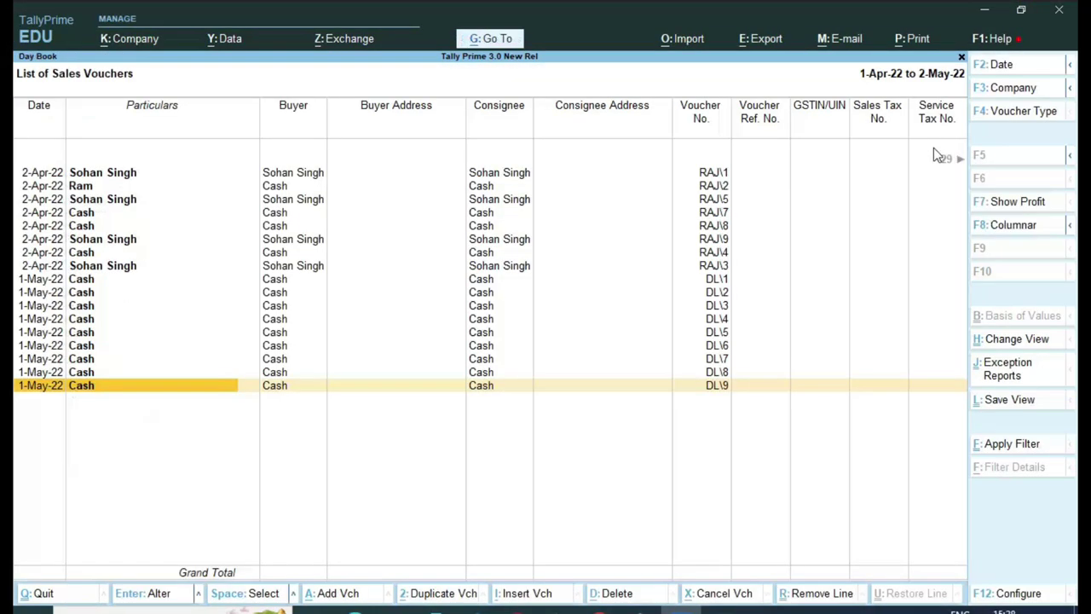
key(Up)
key(Up)
key(Up)
key(Up)
key(Up)
key(Up)
key(Up)
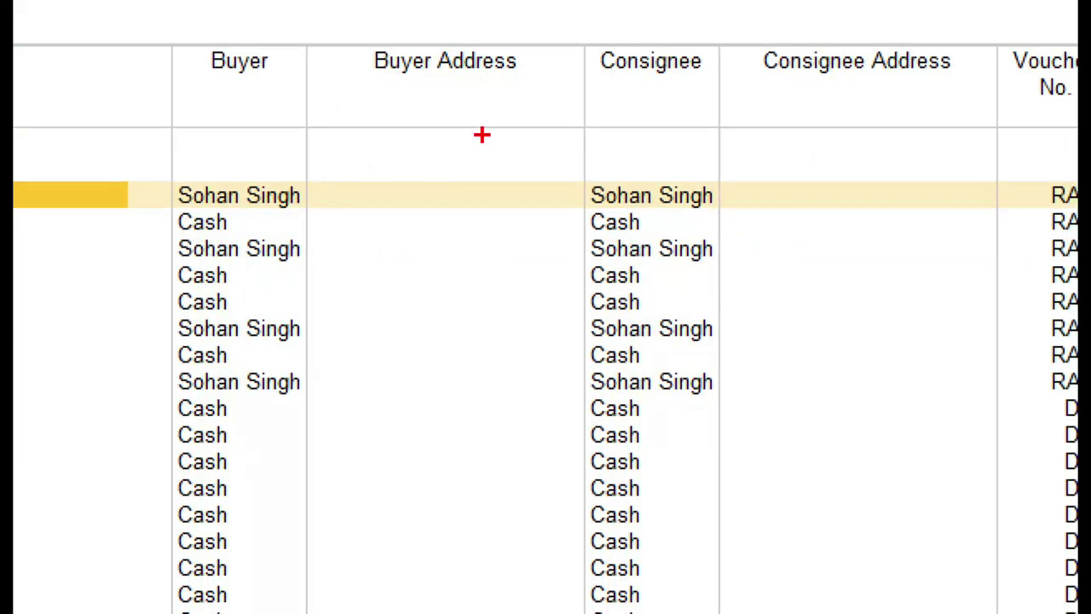
mouse_move(307, 182)
mouse_down()
mouse_move(555, 165)
mouse_move(550, 232)
mouse_move(301, 226)
mouse_up()
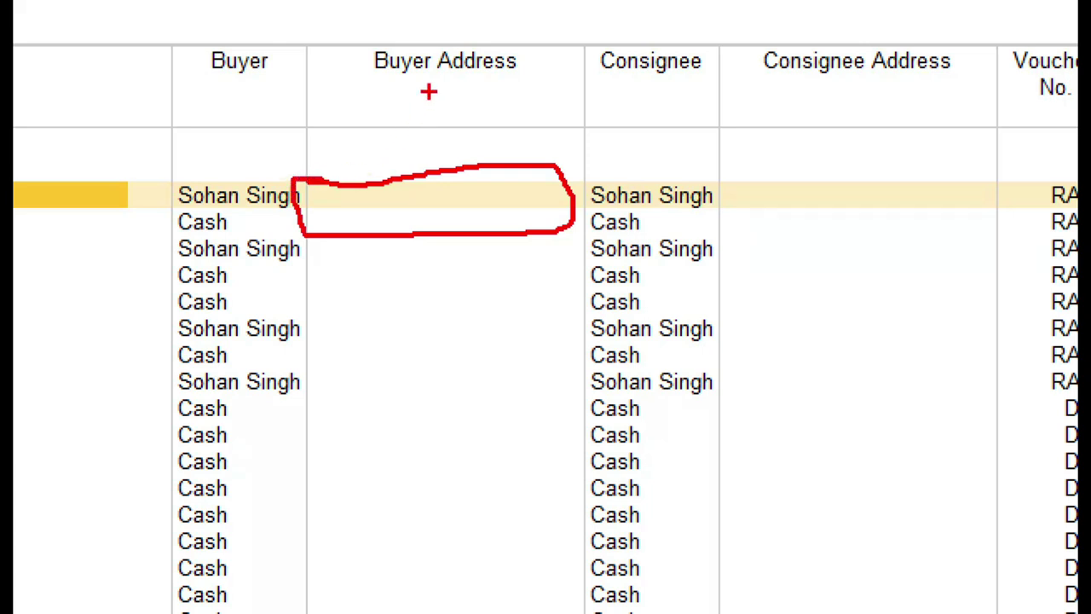
drag(429, 96, 404, 308)
drag(365, 275, 431, 247)
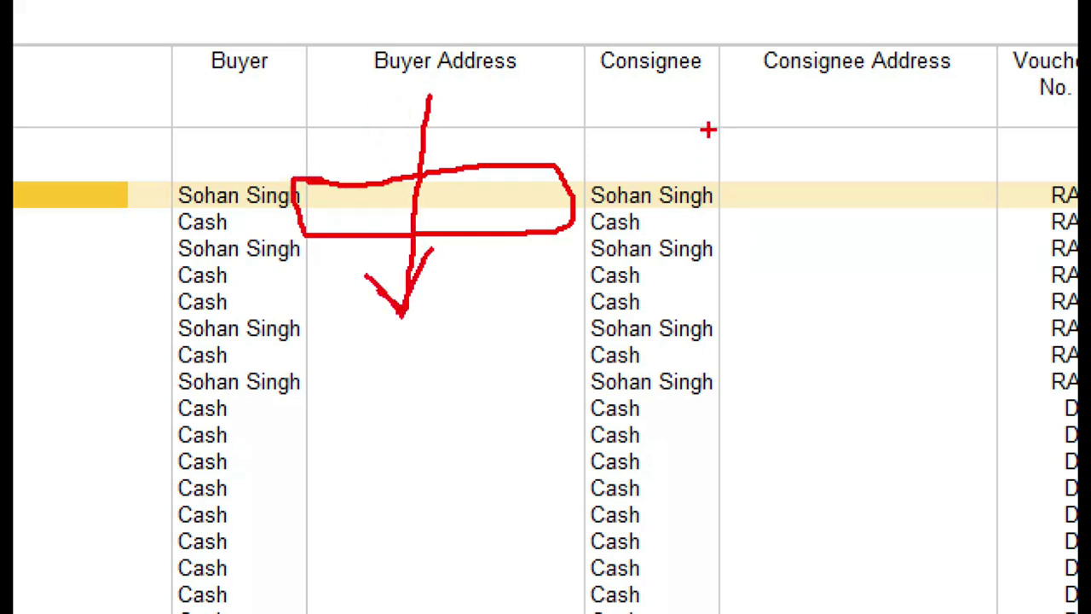
drag(595, 89, 729, 91)
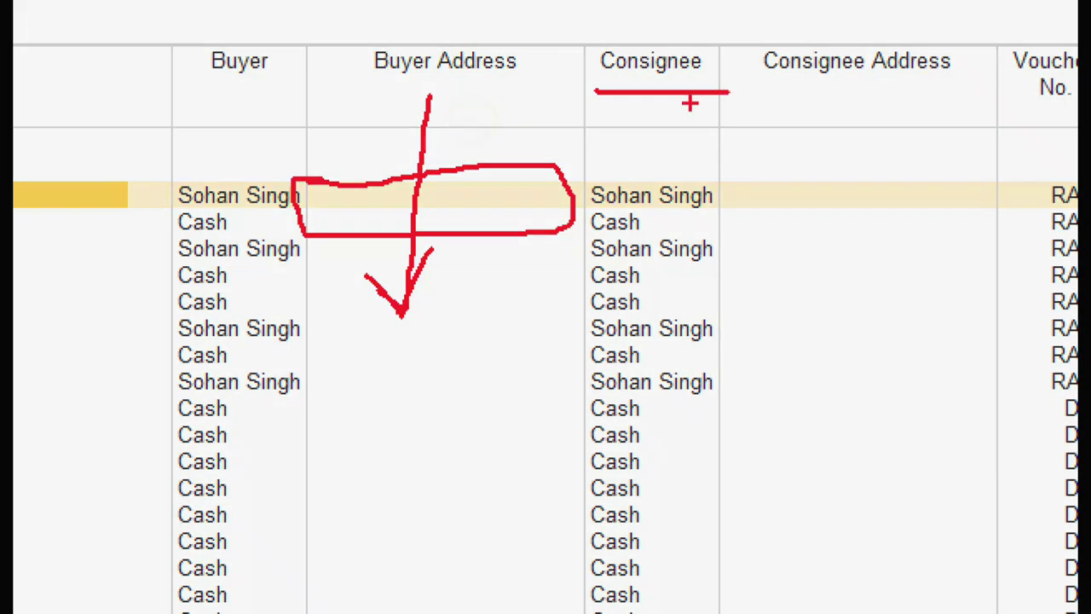
drag(210, 106, 293, 116)
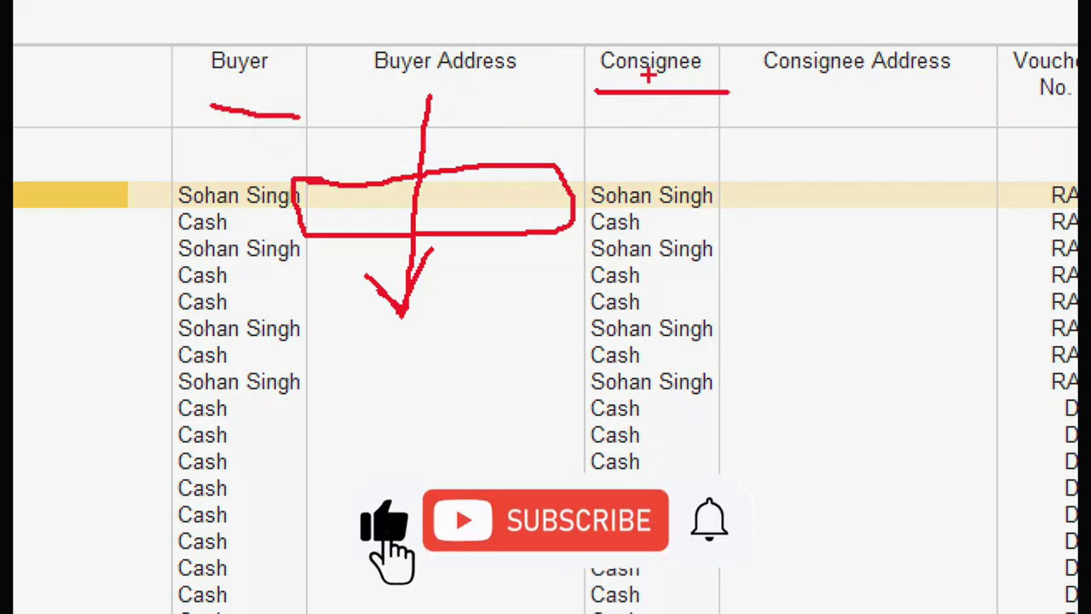
mouse_move(650, 77)
mouse_down()
mouse_move(648, 181)
mouse_move(635, 174)
mouse_up()
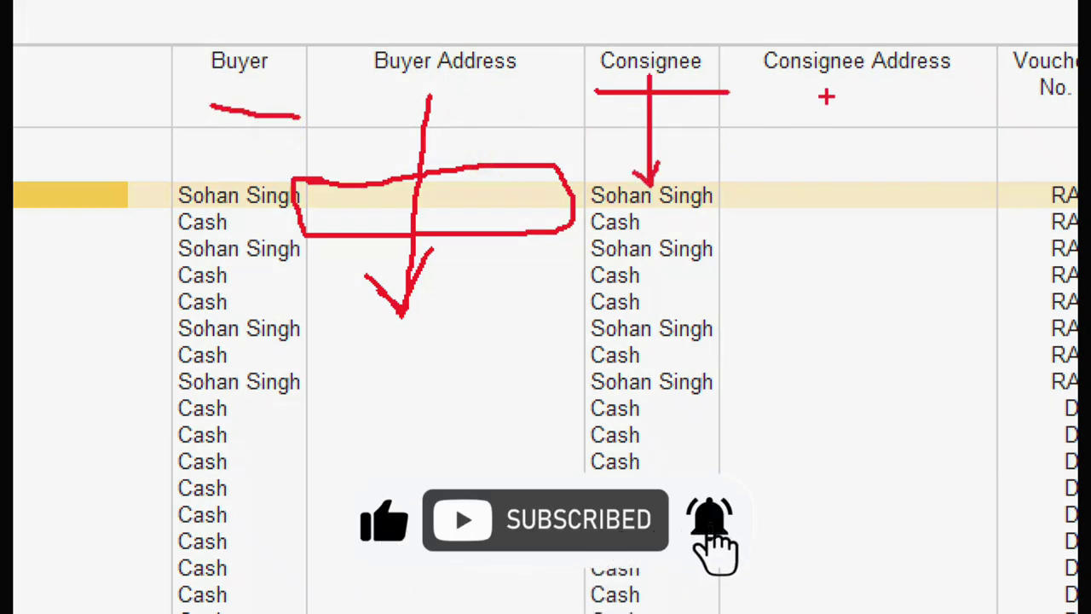
mouse_move(846, 96)
mouse_down()
mouse_move(847, 185)
mouse_move(859, 169)
mouse_up()
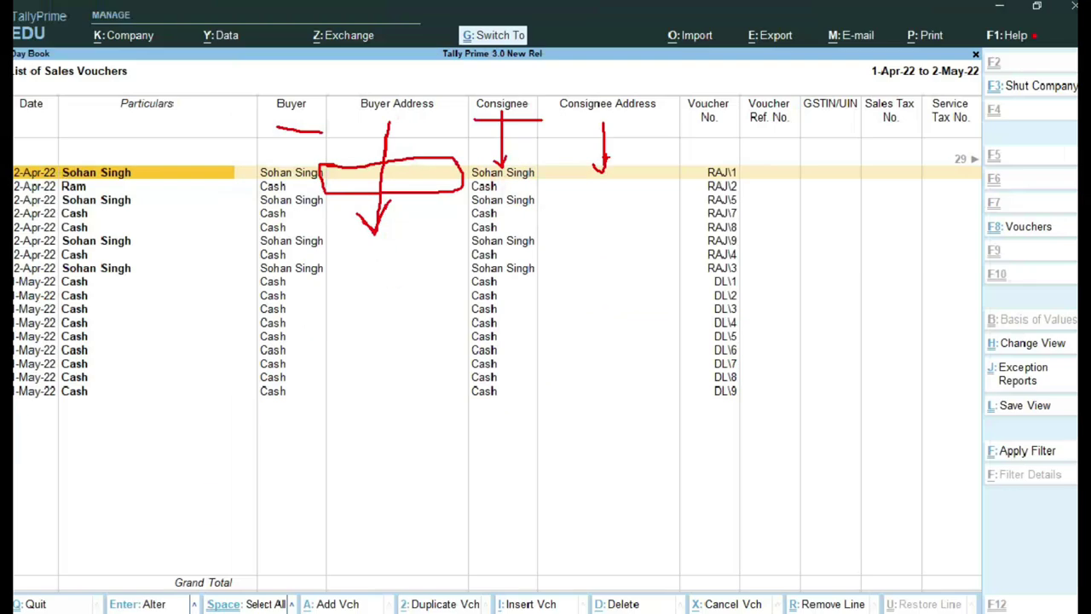
Scroll right across the columnar sales list to the Quantity (82 pcs) and GST columns.
key(Escape)
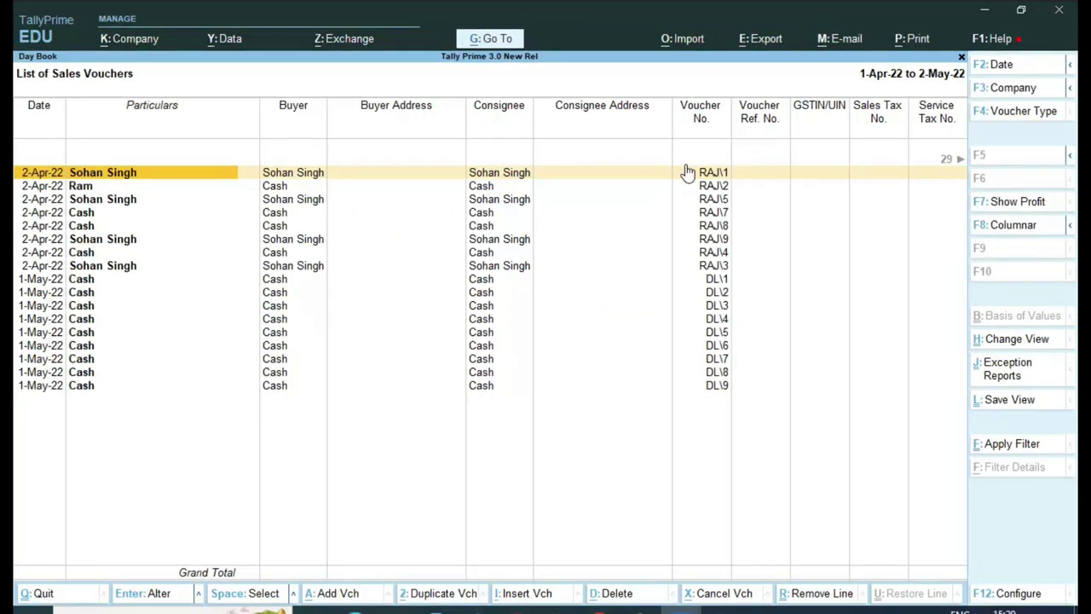
key(Right)
key(Right)
key(Right)
key(Right)
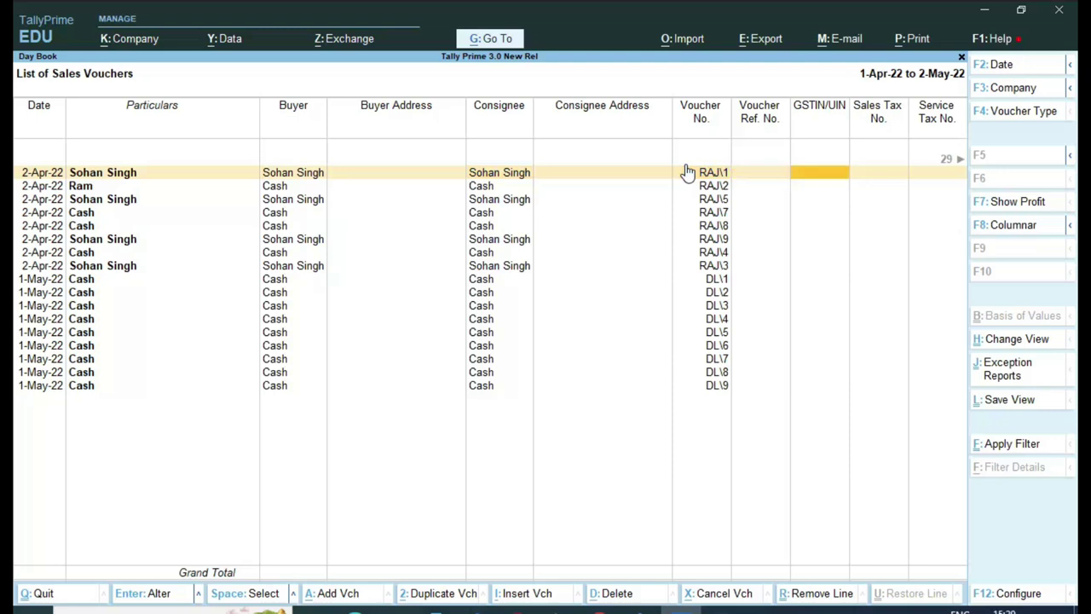
key(Right)
key(Right)
key(Right)
key(Right)
key(Right)
key(Right)
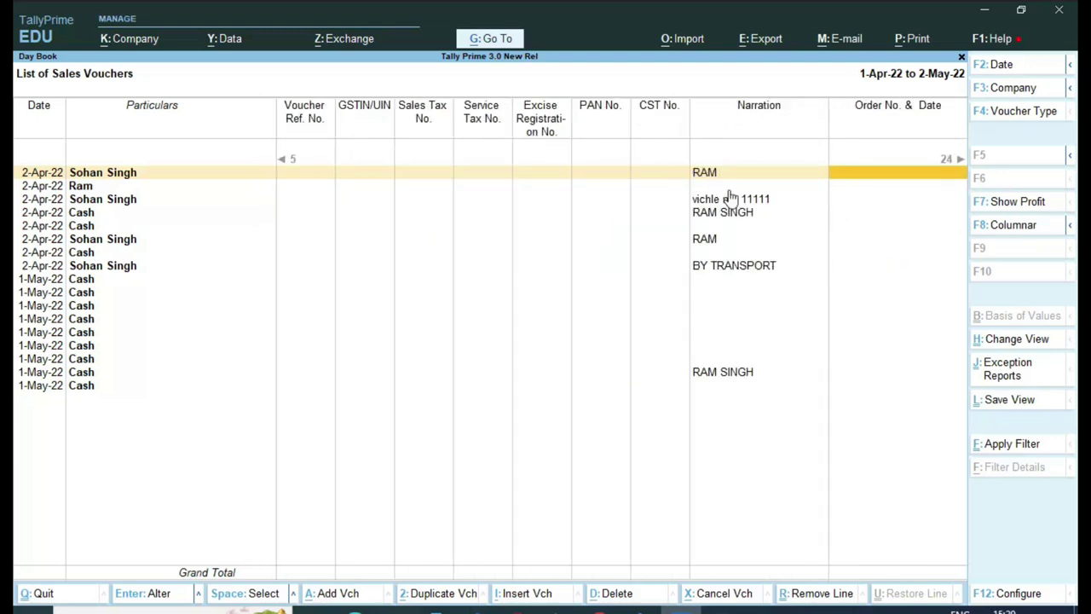
key(ctrl+1)
key(Right)
key(Right)
key(Right)
key(Right)
key(Right)
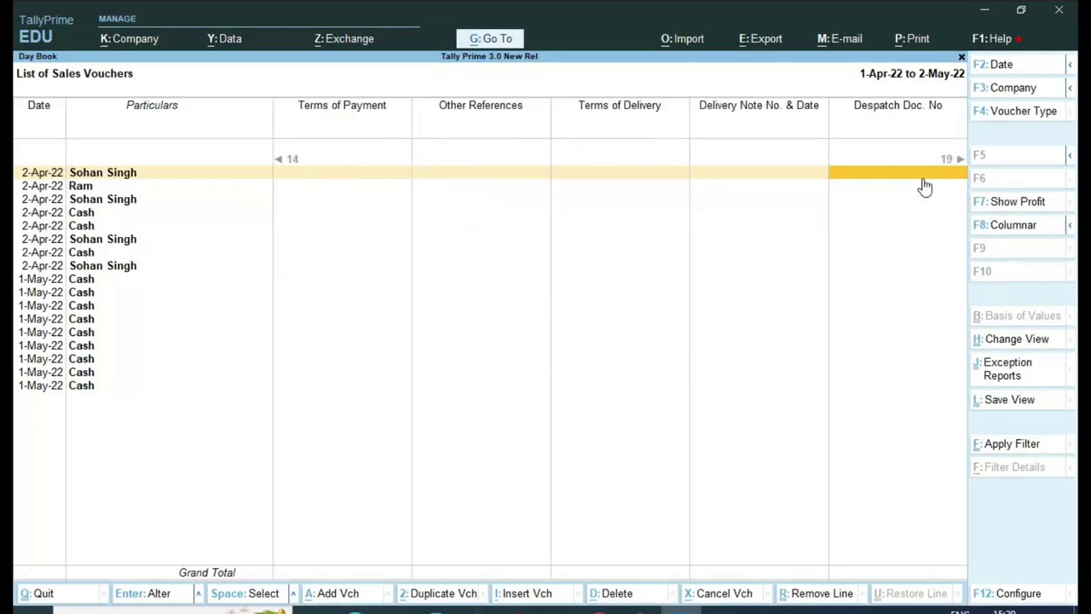
key(Right)
key(Right)
key(Right)
key(Right)
key(Right)
key(Right)
key(Right)
key(Right)
key(Right)
key(Right)
key(Right)
key(Right)
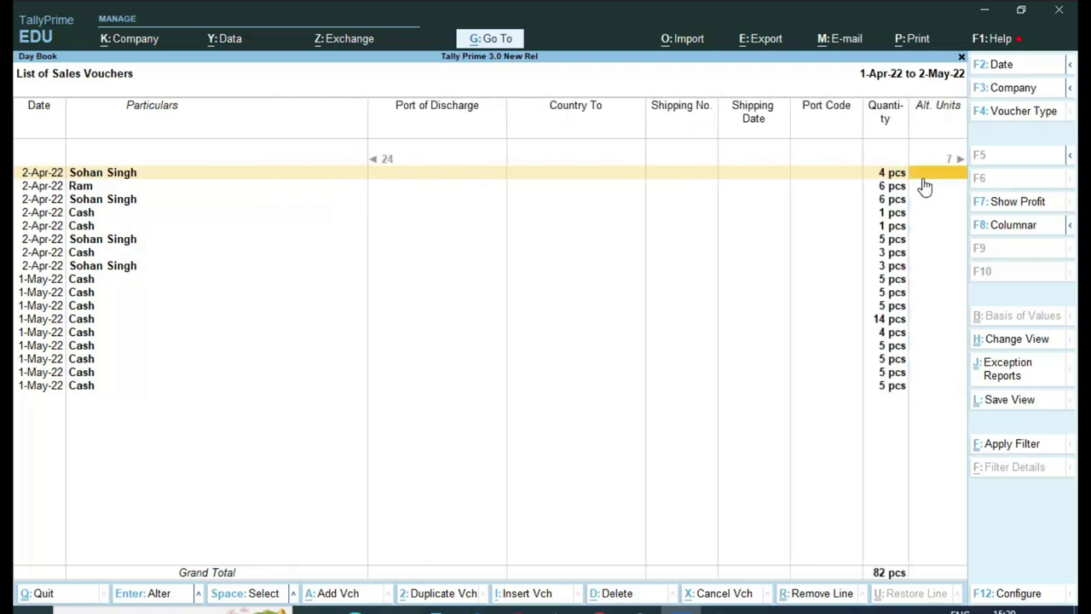
key(Right)
key(Right)
key(Right)
key(Right)
key(Right)
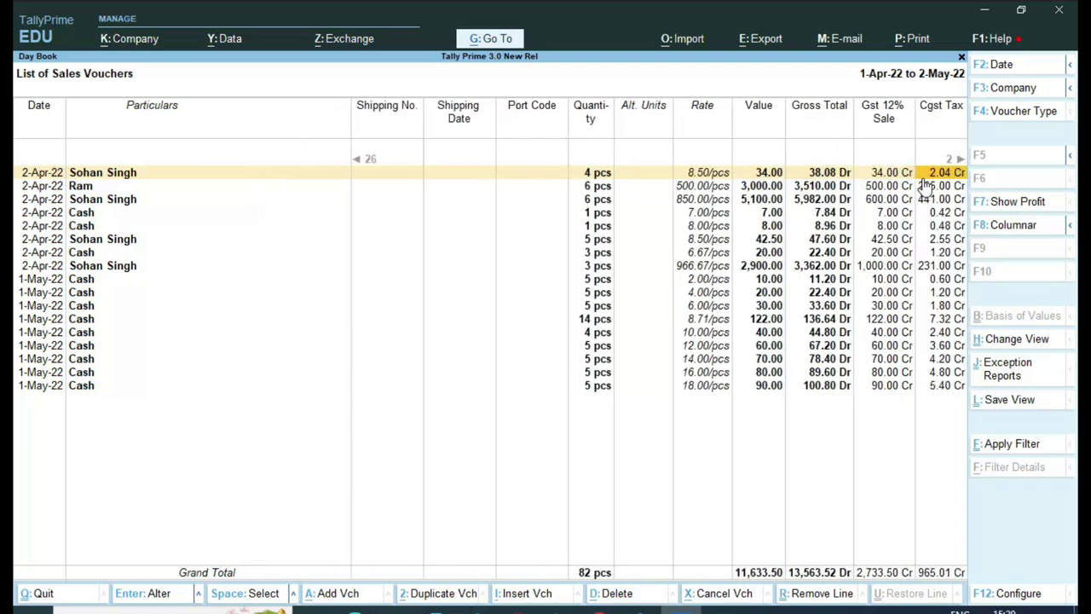
Mark the first voucher's 8.50/pcs rate, 34.00 value and 2.04 Cgst/Sgst, then exit to Gateway.
key(ctrl)
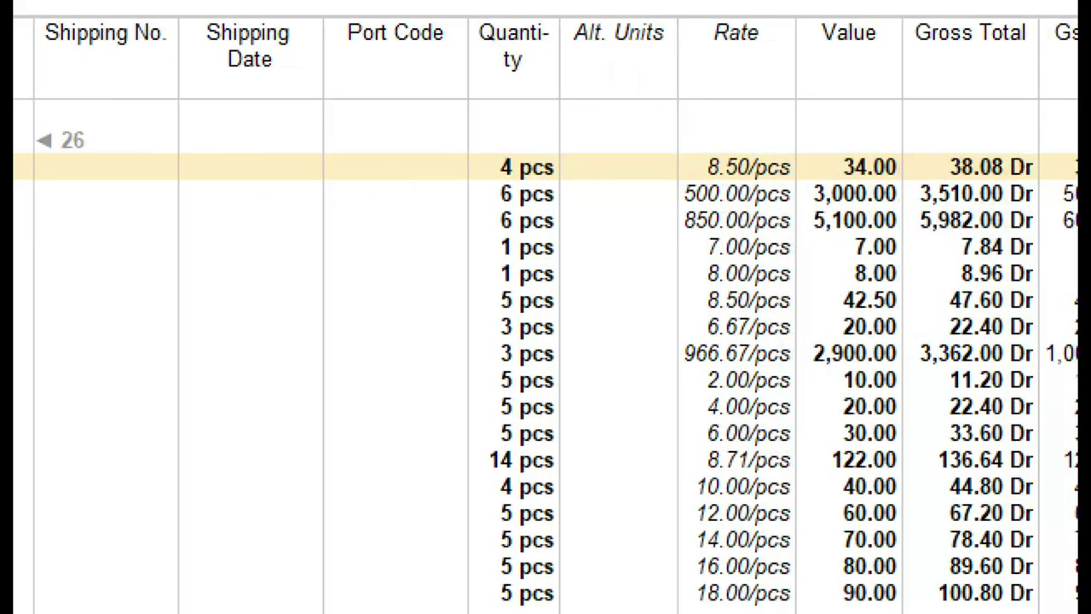
drag(699, 130, 820, 171)
drag(826, 132, 834, 136)
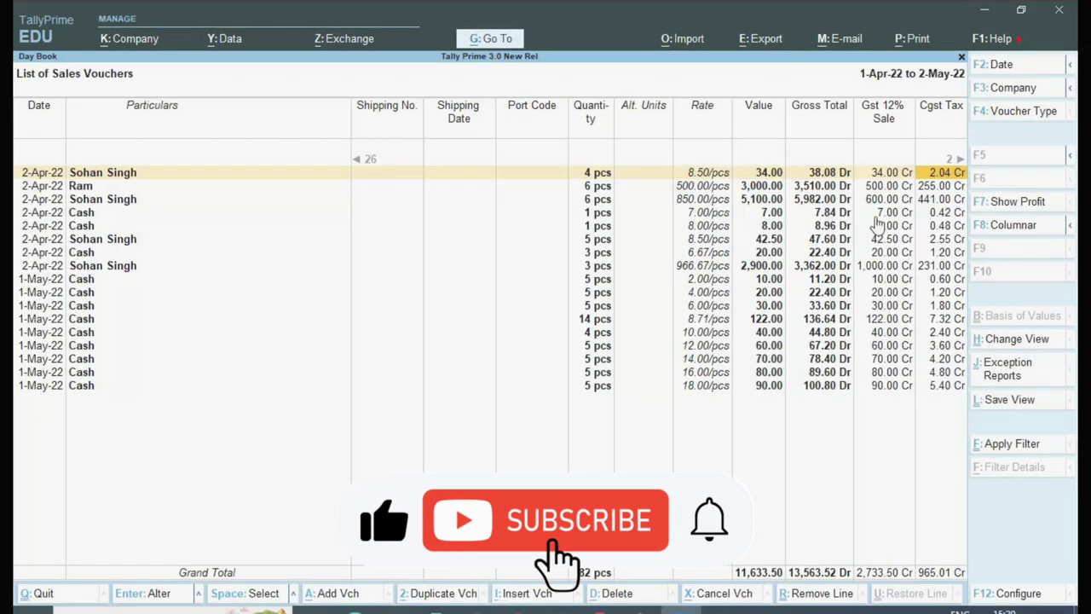
key(Left)
key(Left)
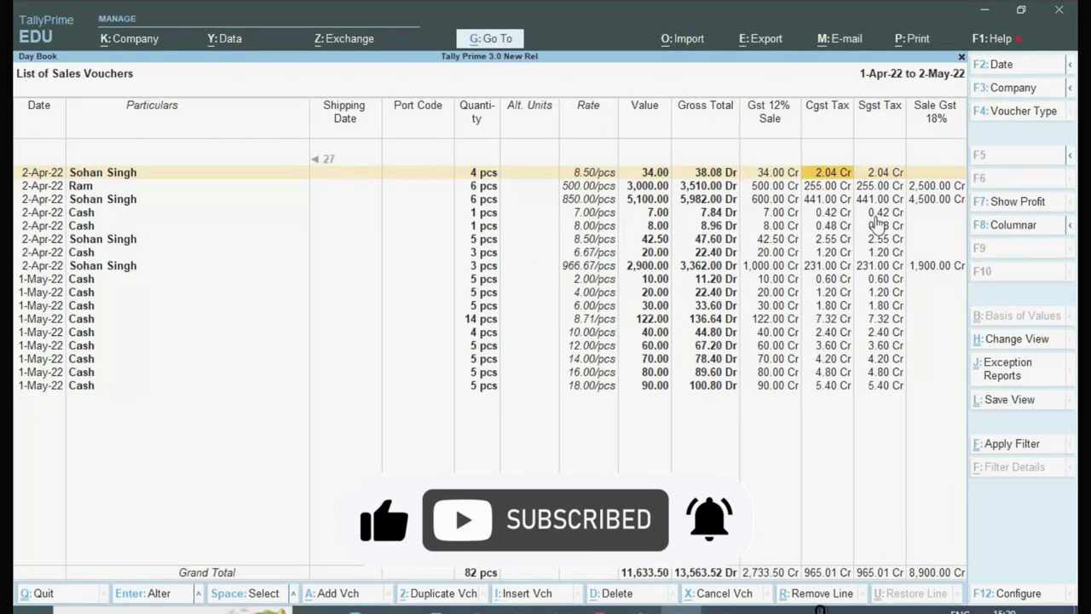
key(Left)
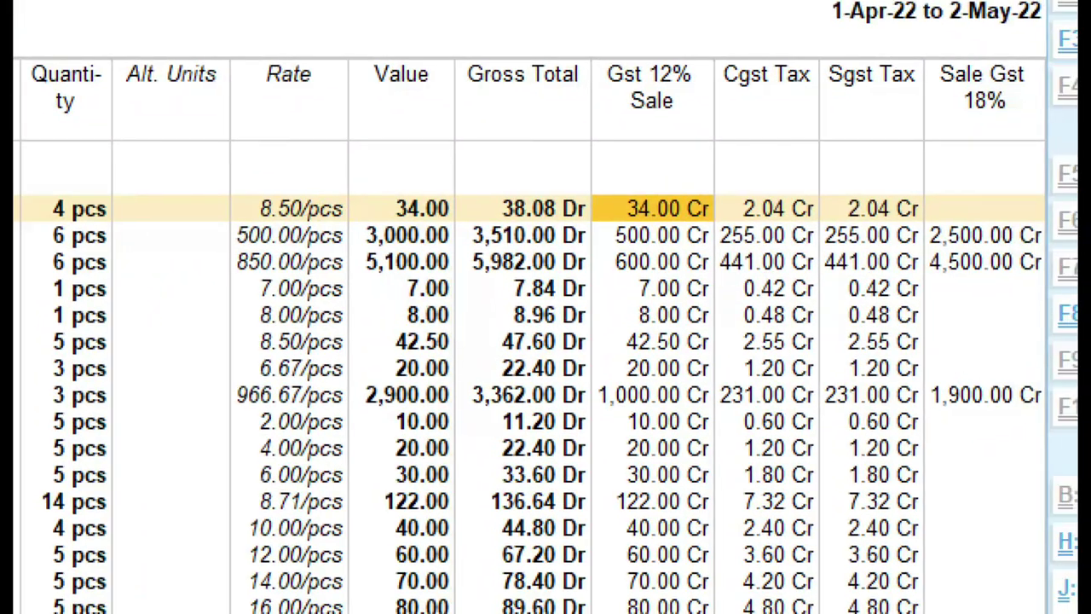
click(889, 136)
drag(756, 176, 790, 154)
drag(864, 169, 920, 150)
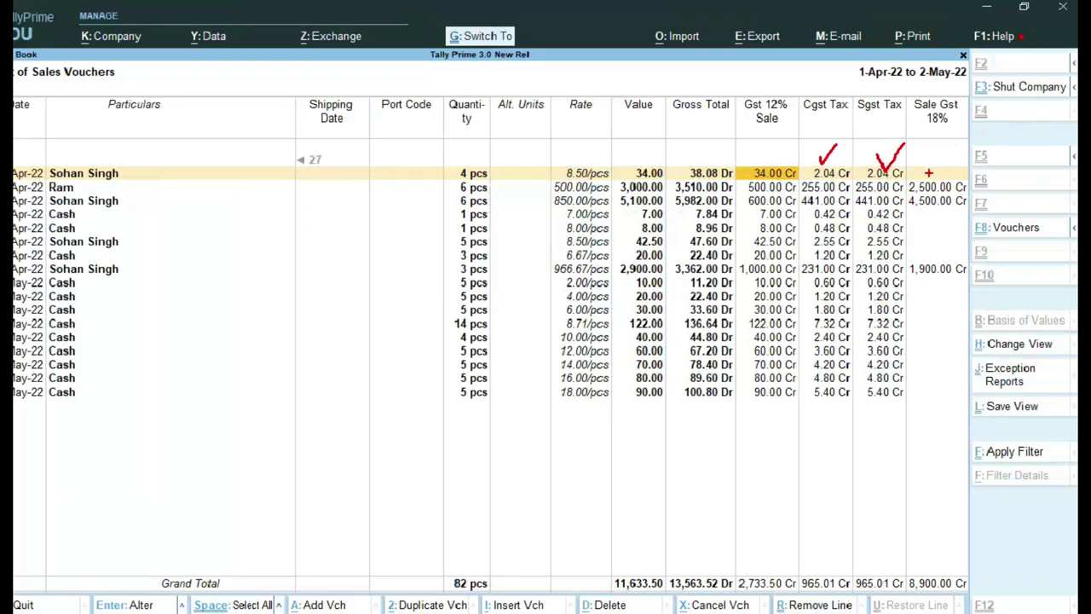
key(Right)
key(Right)
key(Right)
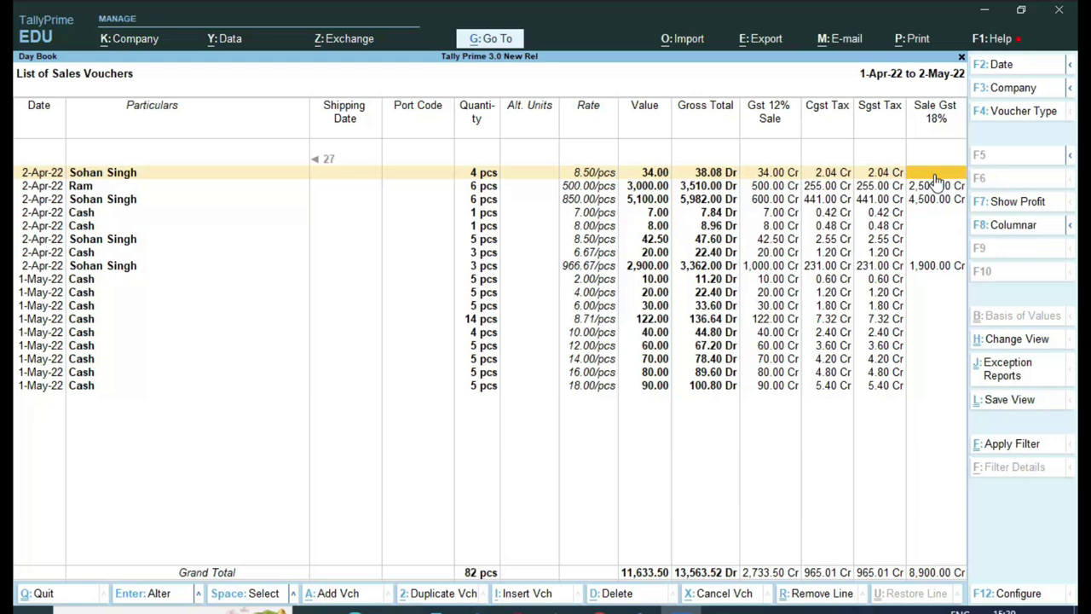
key(Escape)
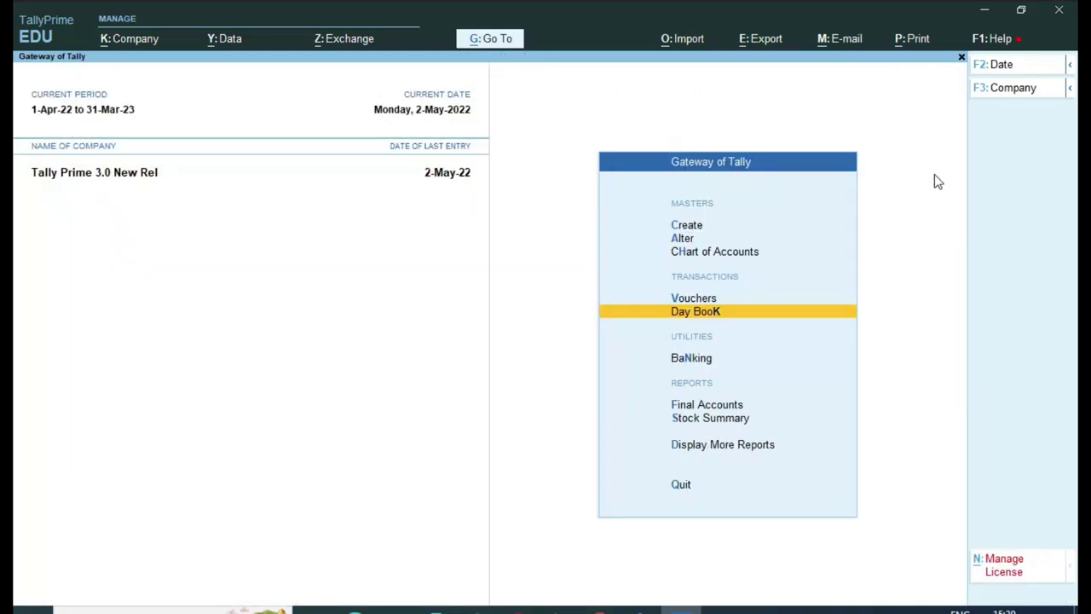
Open the customer's Ledger Vouchers report from Display More Reports > Account Books > Ledger.
key(Home)
key(d)
key(a)
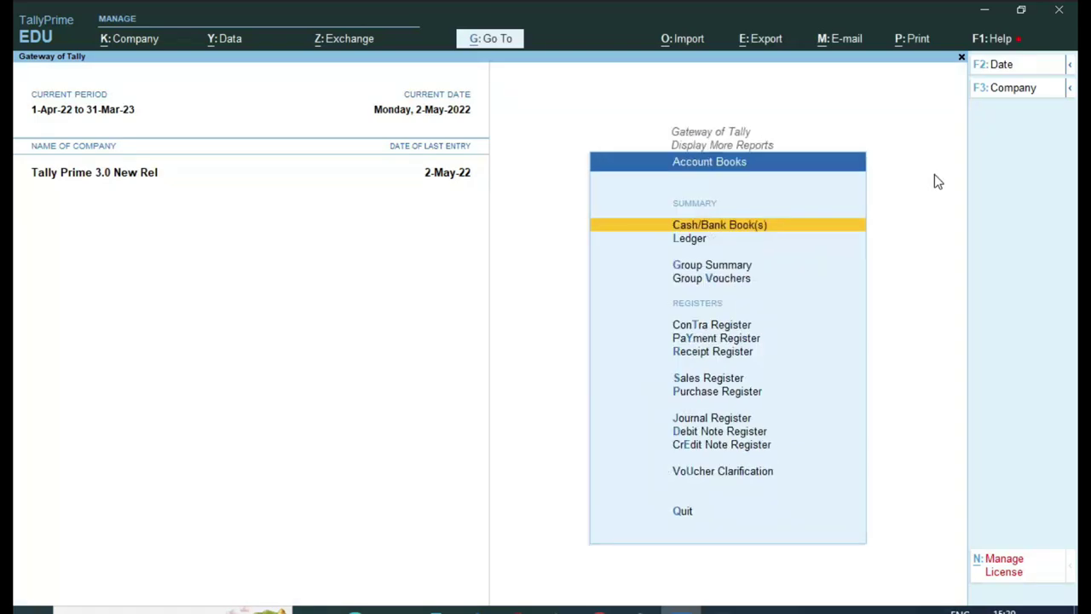
key(l)
key(Down)
key(Down)
key(Down)
key(Down)
key(Down)
key(Down)
key(Down)
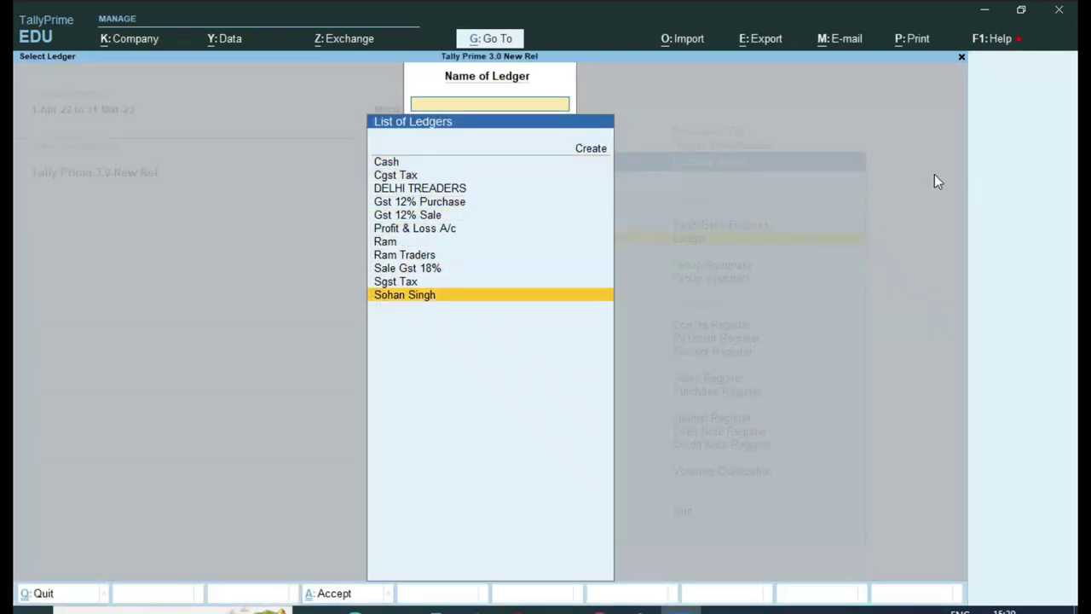
key(Return)
Change the ledger report period to start from 1-4-22.
key(F2)
text(1-4-22)
key(Return)
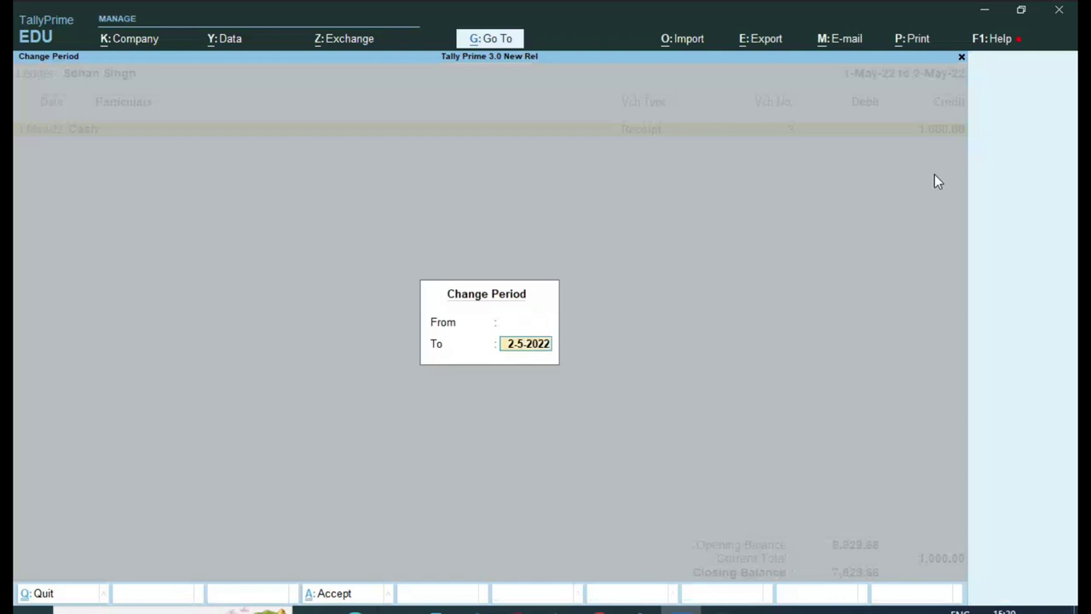
key(Return)
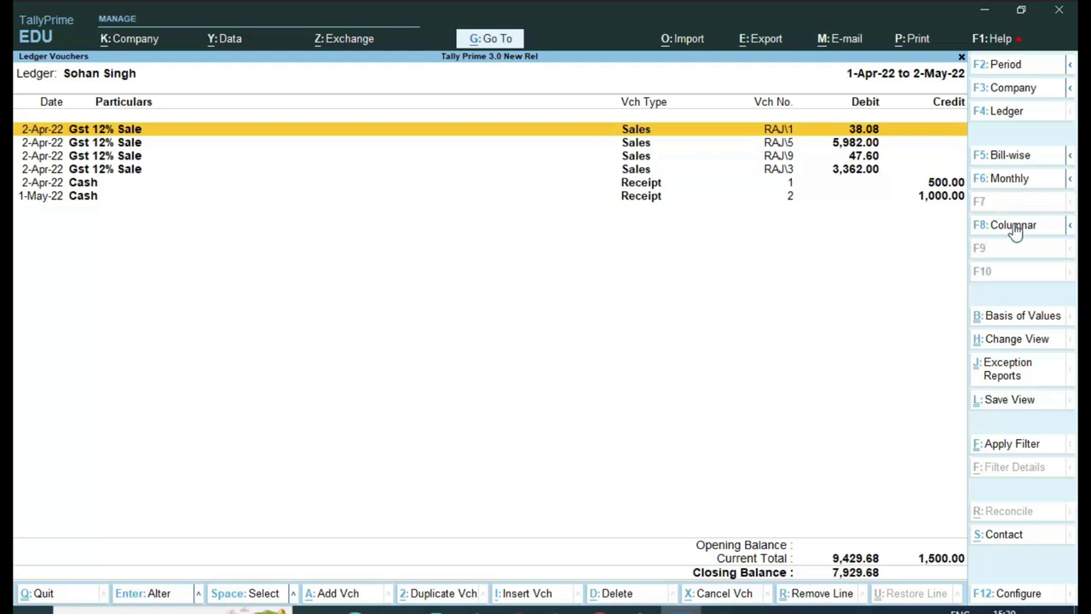
Switch the ledger to Columnar view, accepting all columns with Ctrl+A.
click(1071, 229)
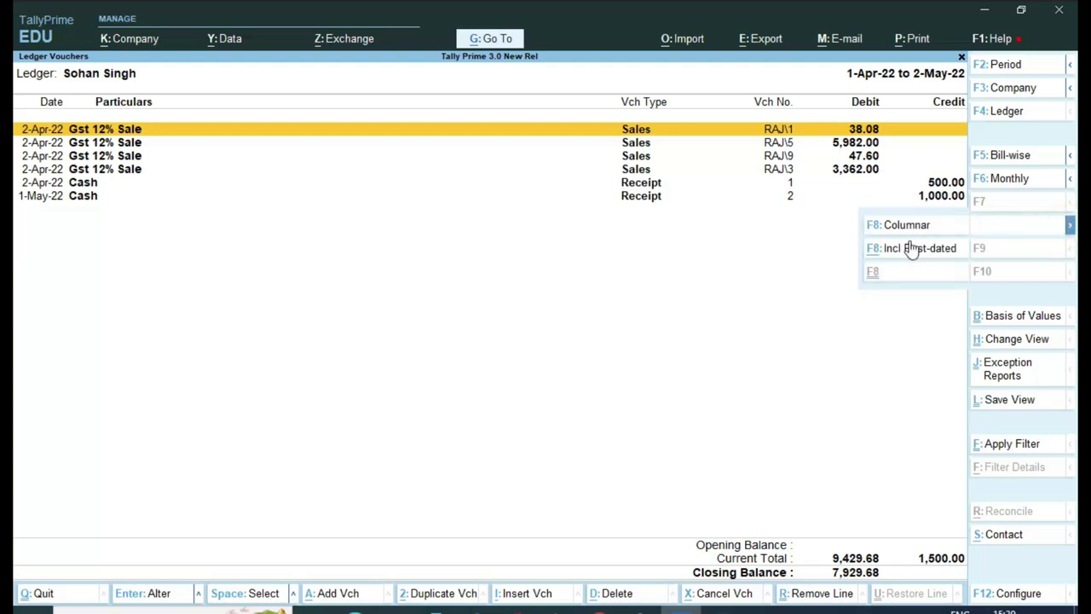
click(912, 232)
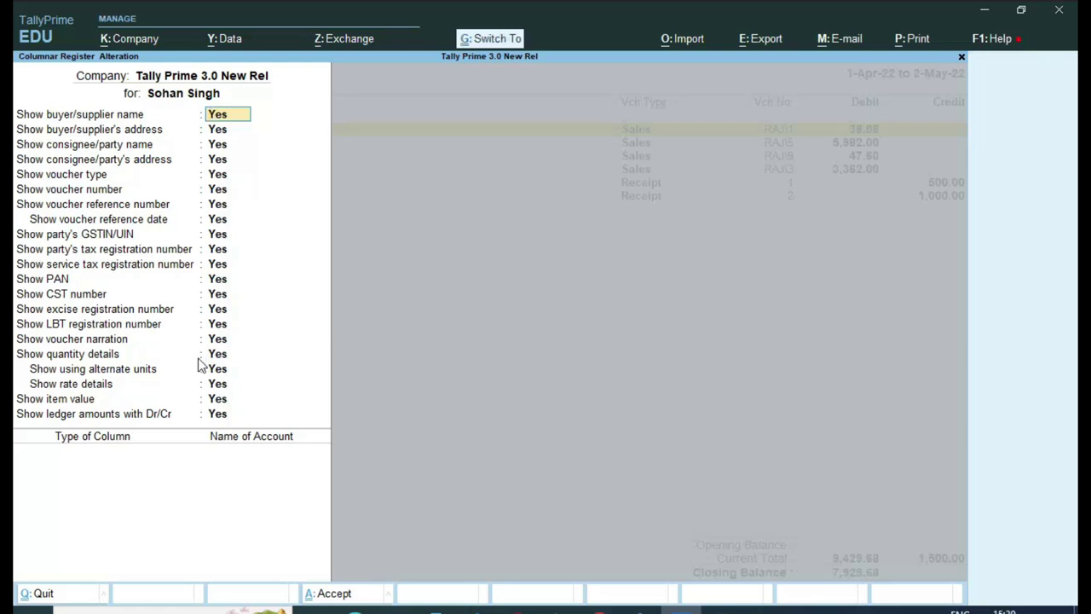
key(ctrl+a)
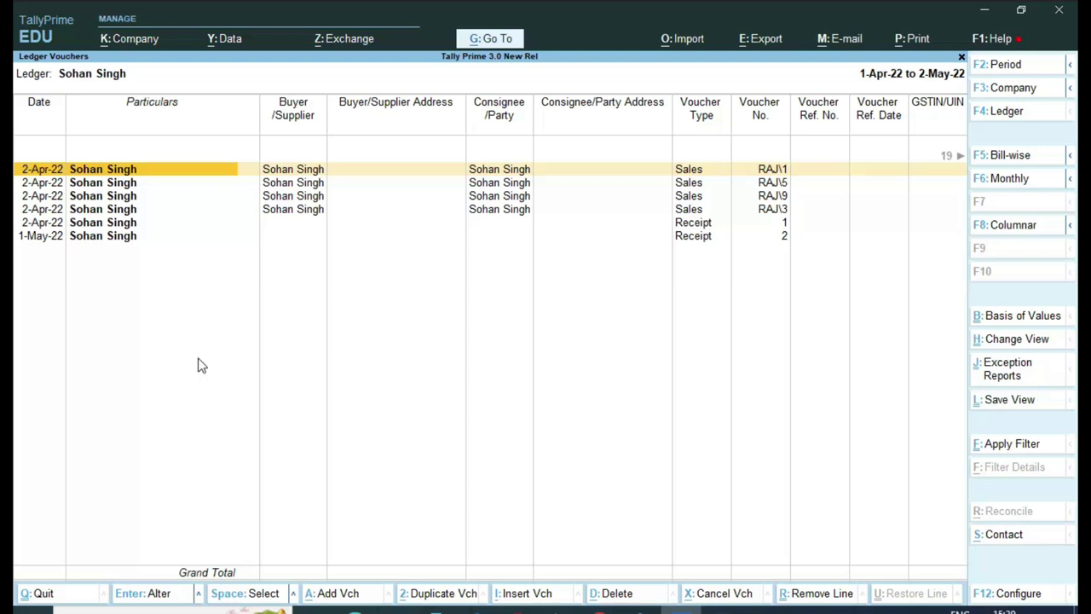
Scroll across the columnar ledger to the quantity, rate, value and GST columns (18 pcs, 8,076.50).
key(Right)
key(Right)
key(Right)
key(Right)
key(Right)
key(Right)
key(Right)
key(Right)
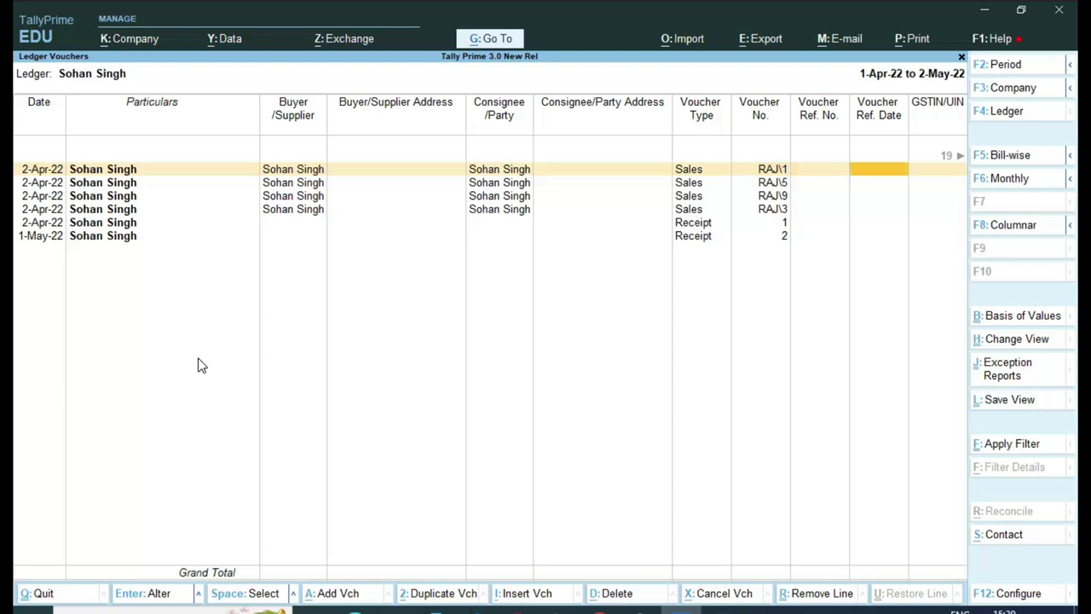
key(Right)
key(Right)
key(Right)
key(Right)
key(Right)
key(Right)
key(Right)
key(Right)
key(Right)
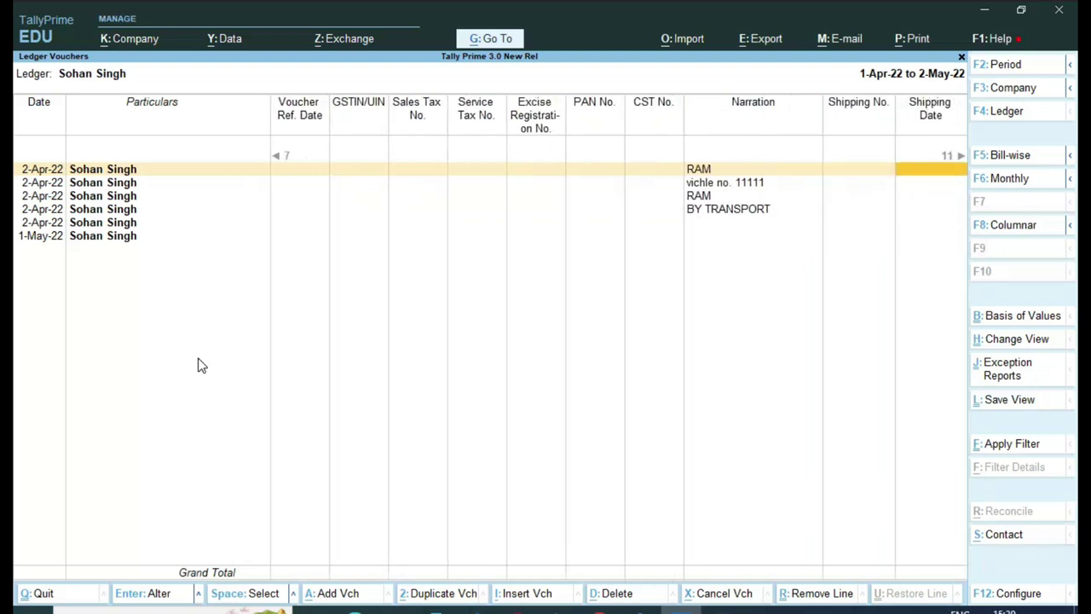
key(Right)
key(Right)
key(Right)
key(Right)
key(Right)
key(Right)
key(Right)
key(Right)
key(Right)
key(Right)
key(Right)
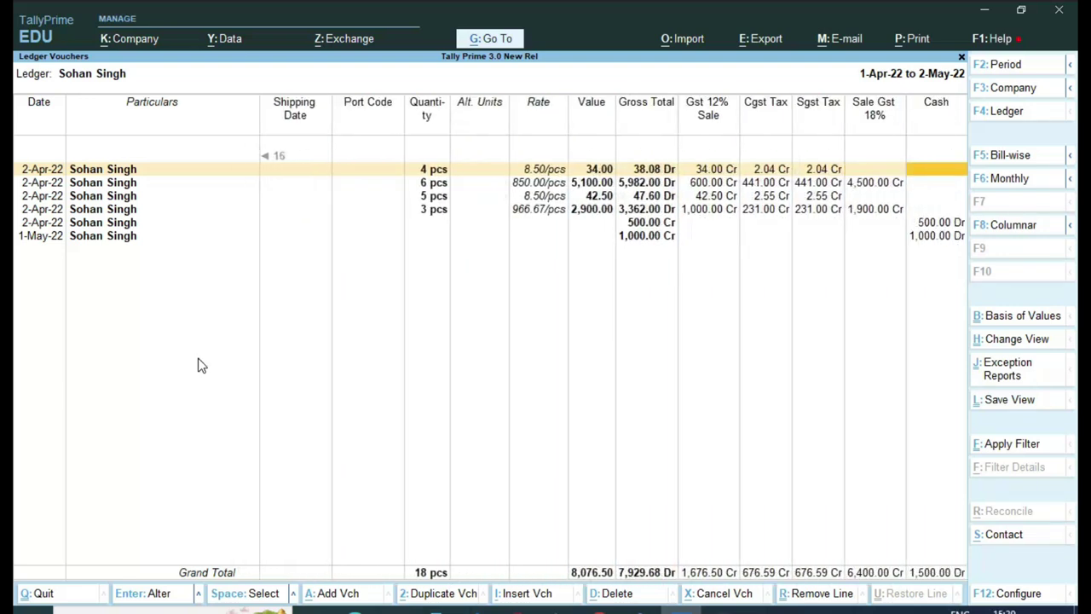
key(Left)
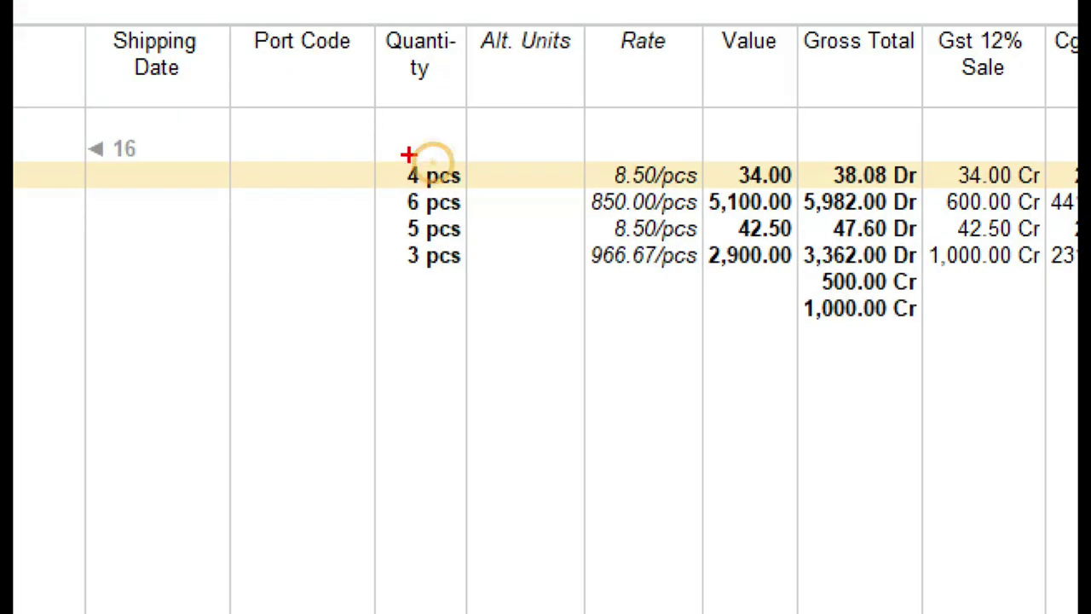
Circle the first sale's 4 pcs quantity, 8.50/pcs rate, 34.00 value and 38.08 Dr total.
drag(409, 154, 456, 156)
mouse_move(588, 132)
mouse_down()
mouse_move(665, 195)
mouse_move(588, 132)
mouse_up()
drag(737, 133, 701, 129)
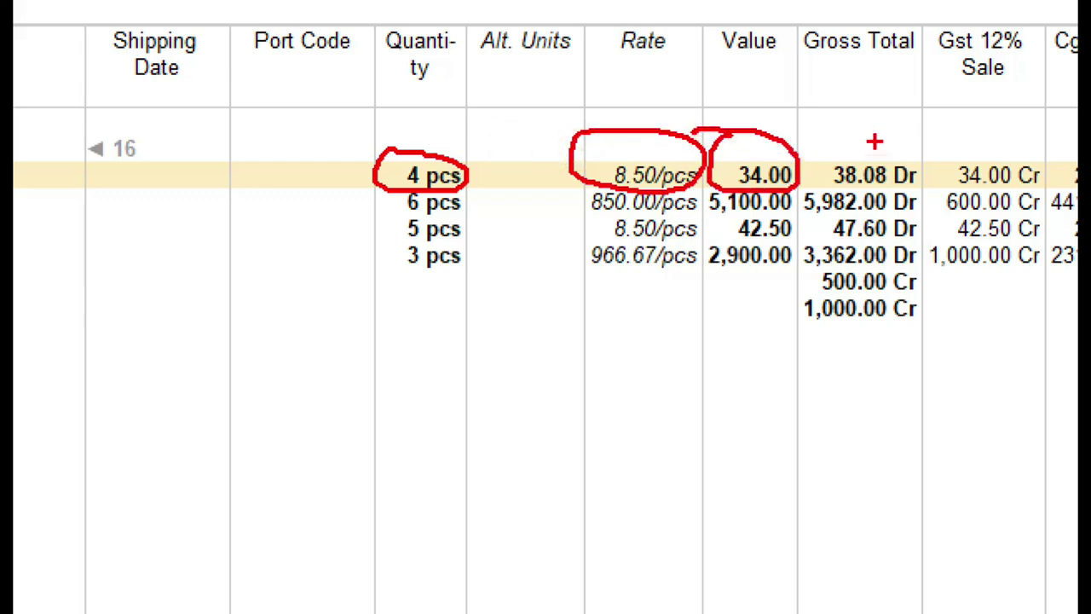
mouse_move(865, 134)
mouse_down()
mouse_move(814, 170)
mouse_move(899, 120)
mouse_move(948, 123)
mouse_move(931, 180)
mouse_up()
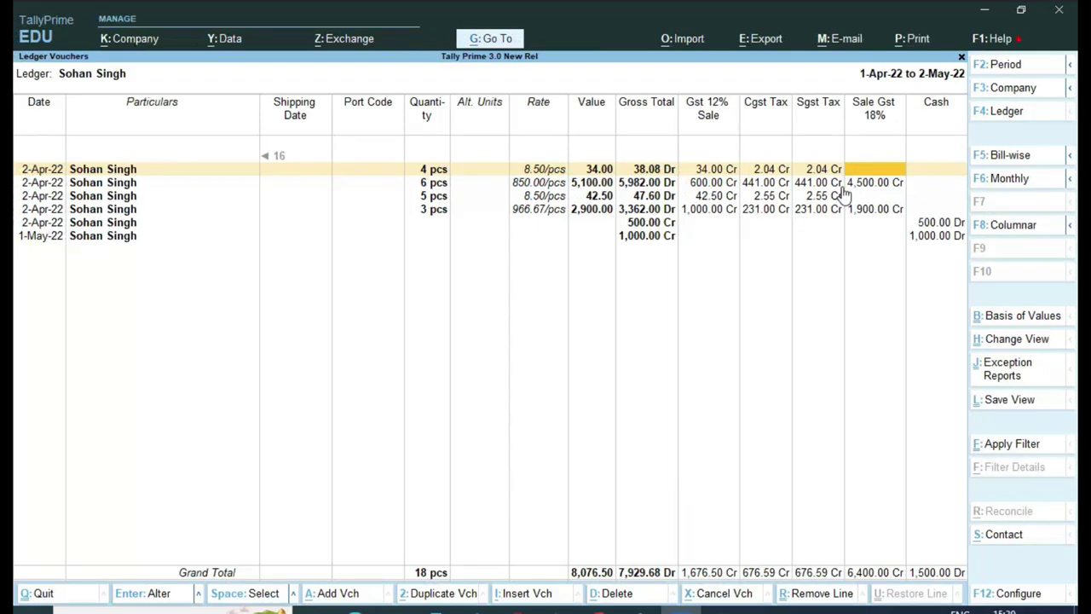
Move to the Sgst tax amount of the fourth voucher, the 3 pcs sale.
key(Right)
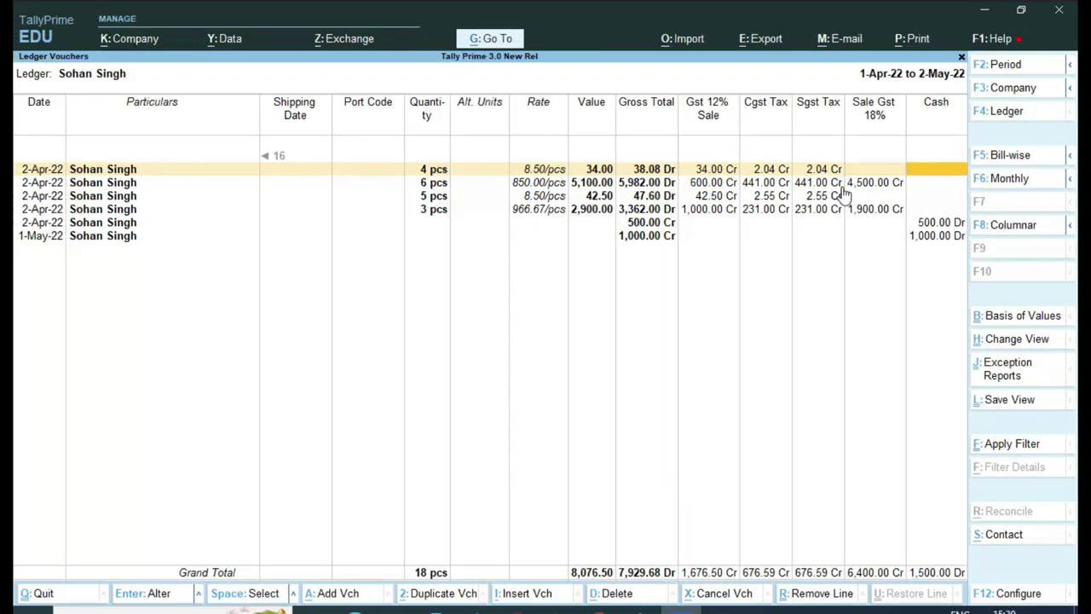
key(Down)
key(Down)
key(Down)
key(Left)
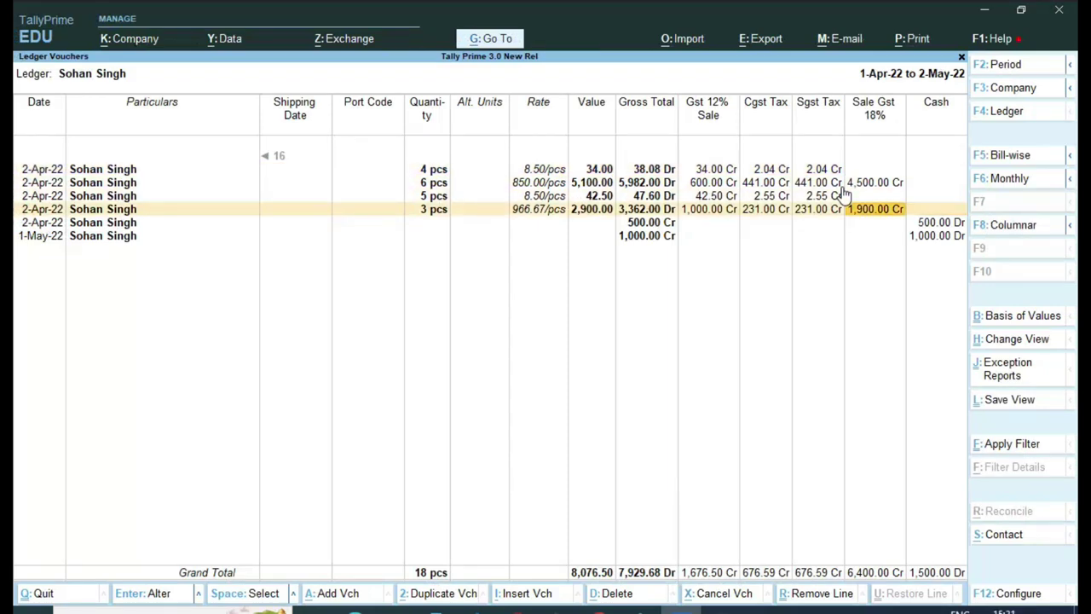
key(Left)
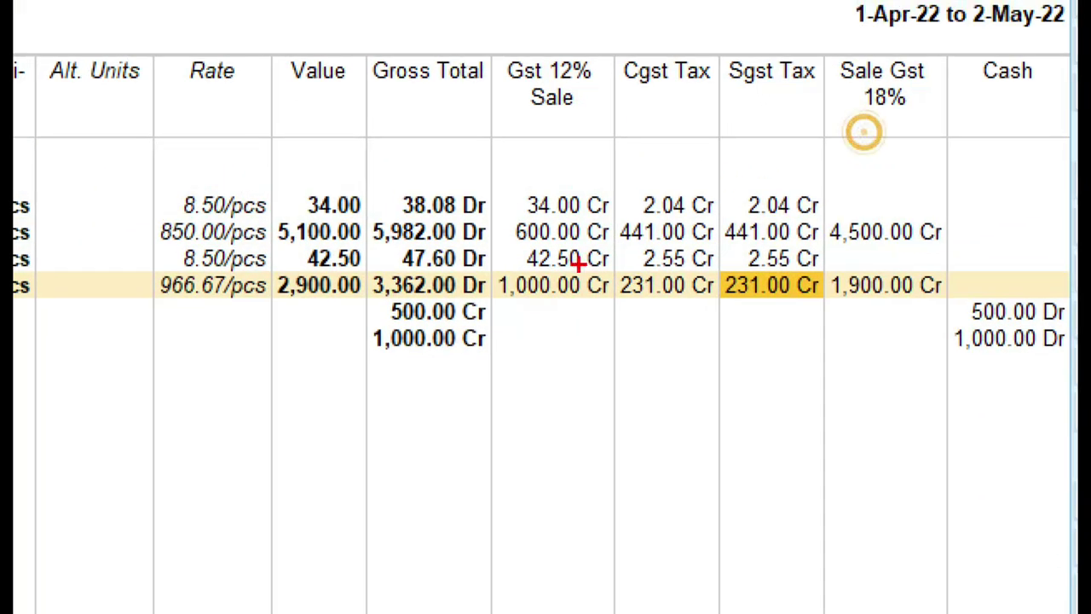
Mark the Gst 12% Sale heading, the 1,000.00, 1,900.00 and 4,500.00 Cr amounts, and the 5,982.00 Dr total, then clear the marks.
drag(506, 23, 410, 51)
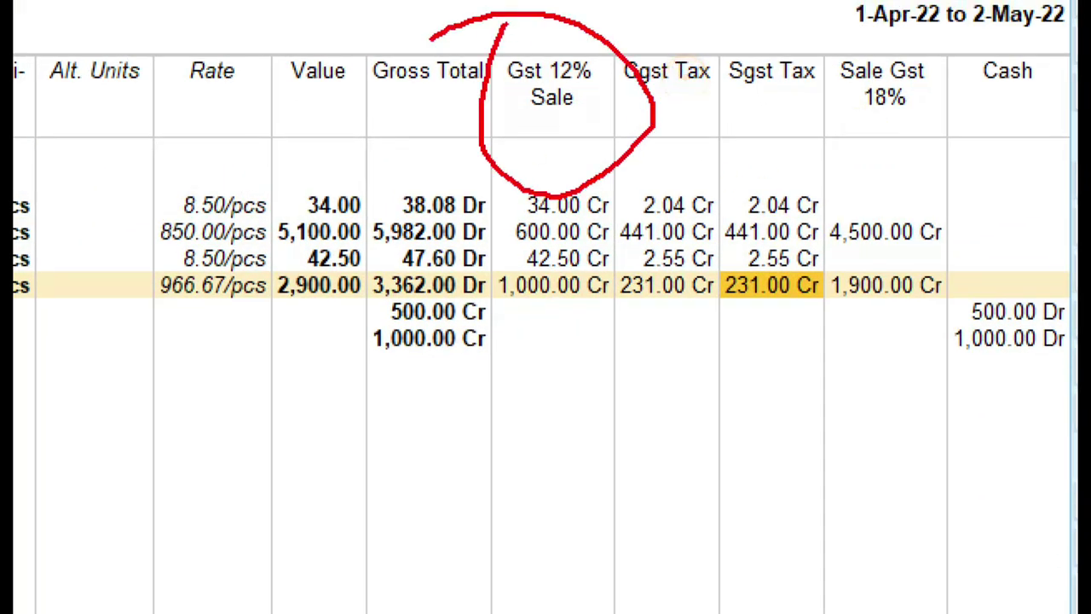
mouse_move(490, 269)
mouse_down()
mouse_move(512, 274)
mouse_move(509, 314)
mouse_up()
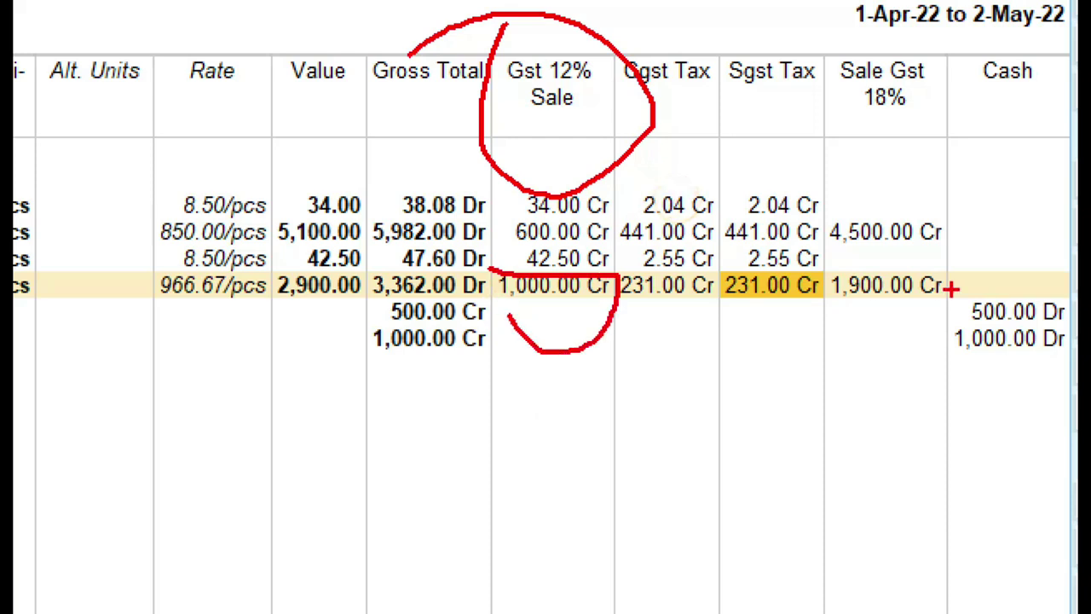
mouse_move(861, 241)
mouse_down()
mouse_move(843, 254)
mouse_move(923, 230)
mouse_up()
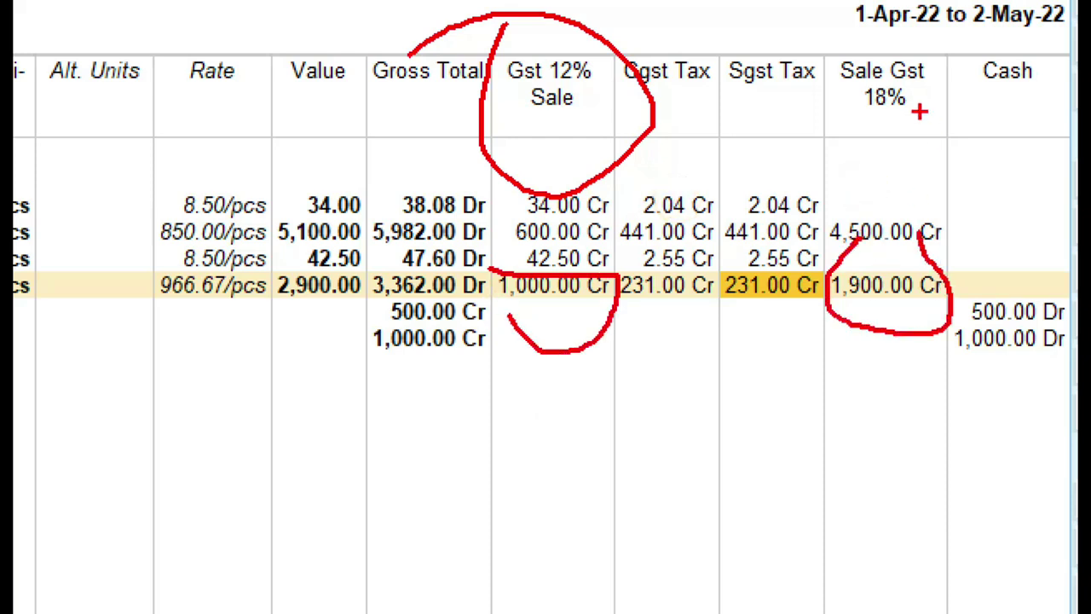
mouse_move(897, 112)
mouse_down()
mouse_move(899, 184)
mouse_move(925, 165)
mouse_up()
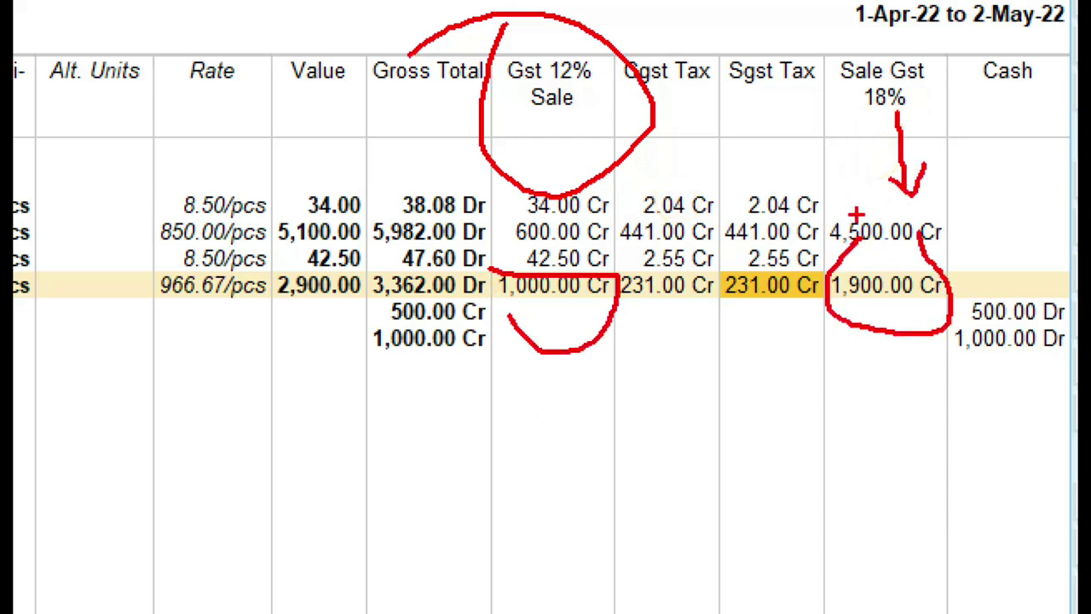
mouse_move(831, 200)
mouse_down()
mouse_move(825, 237)
mouse_move(944, 208)
mouse_up()
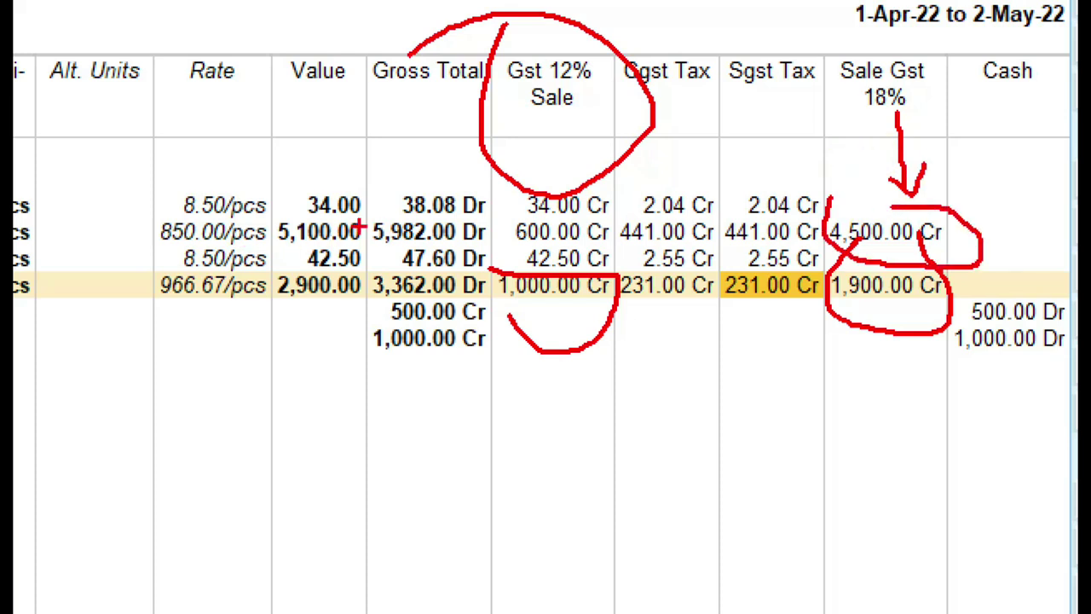
mouse_move(363, 220)
mouse_down()
mouse_move(488, 224)
mouse_move(334, 213)
mouse_up()
drag(496, 278, 480, 269)
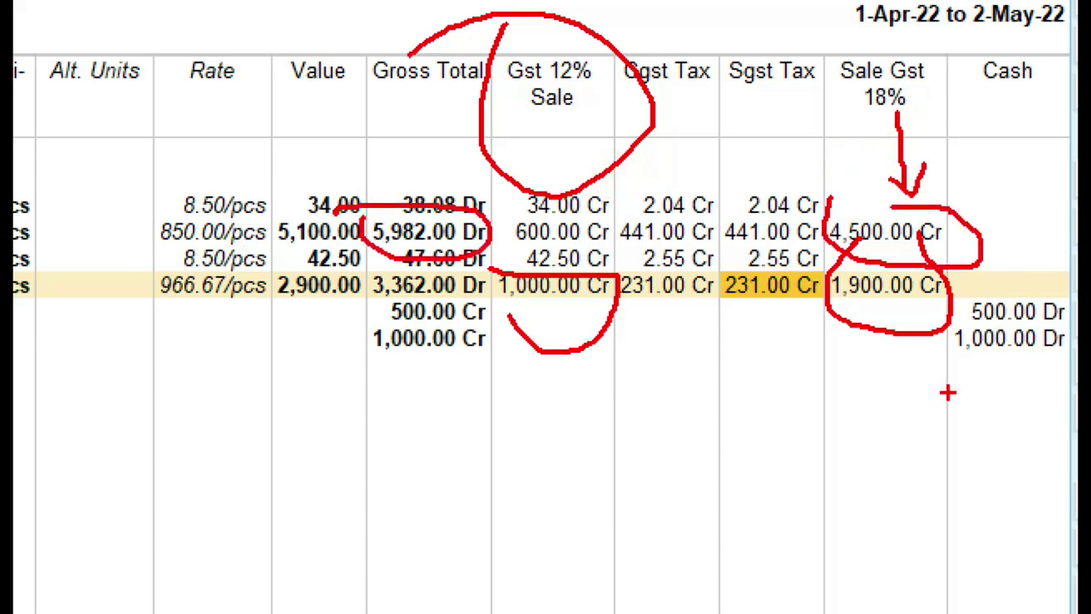
key(Escape)
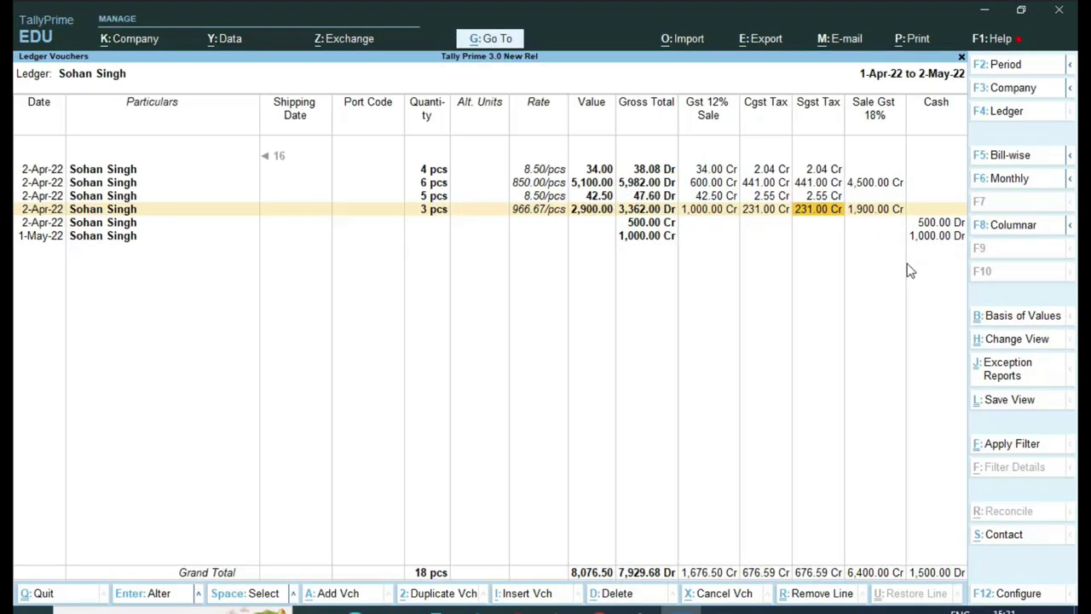
Scroll back left to the Excise Registration No. and PAN No. columns.
key(Left)
key(Left)
key(Left)
key(Left)
key(Left)
key(Left)
key(Left)
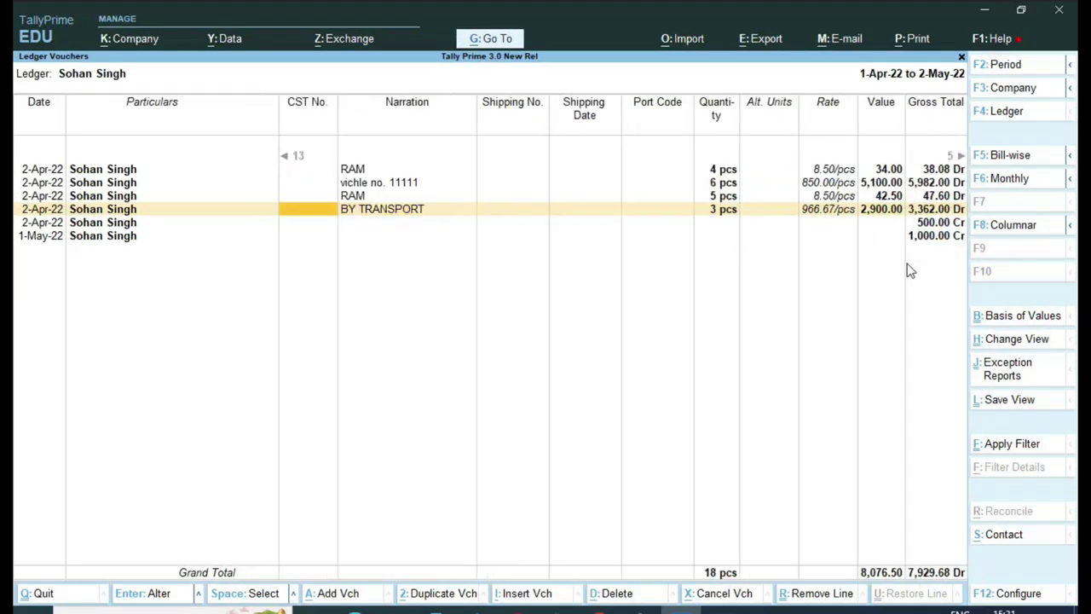
key(Left)
key(Left)
key(Right)
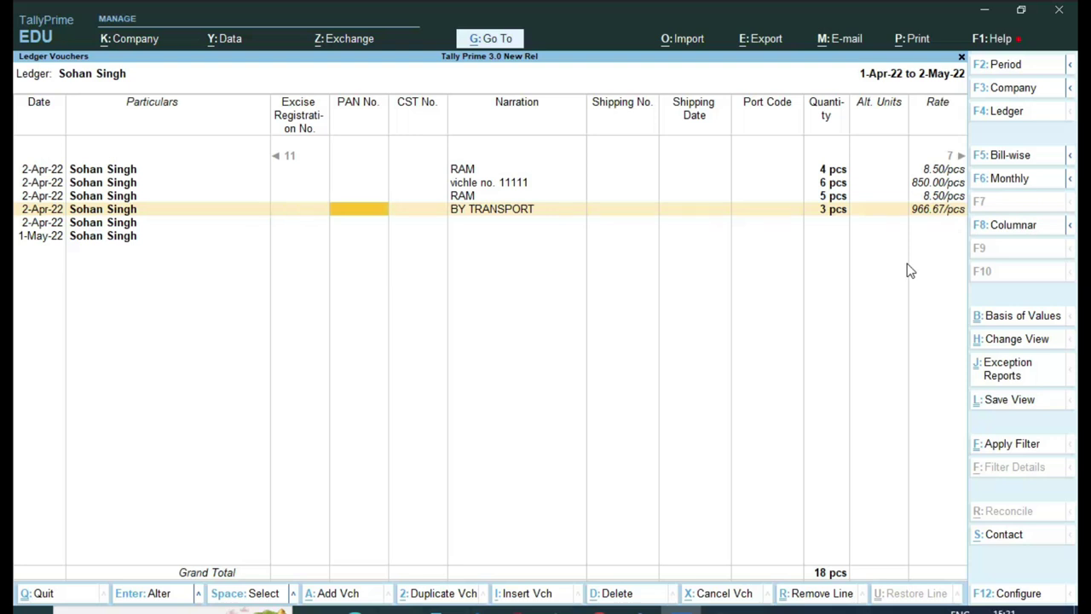
key(alt)
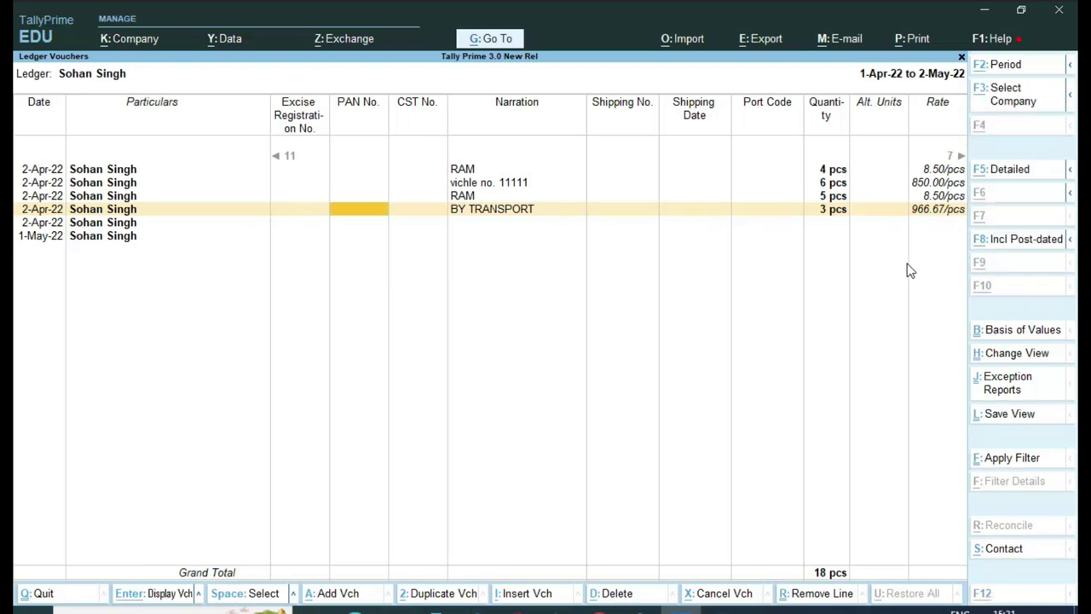
key(alt+F5)
key(Up)
key(Up)
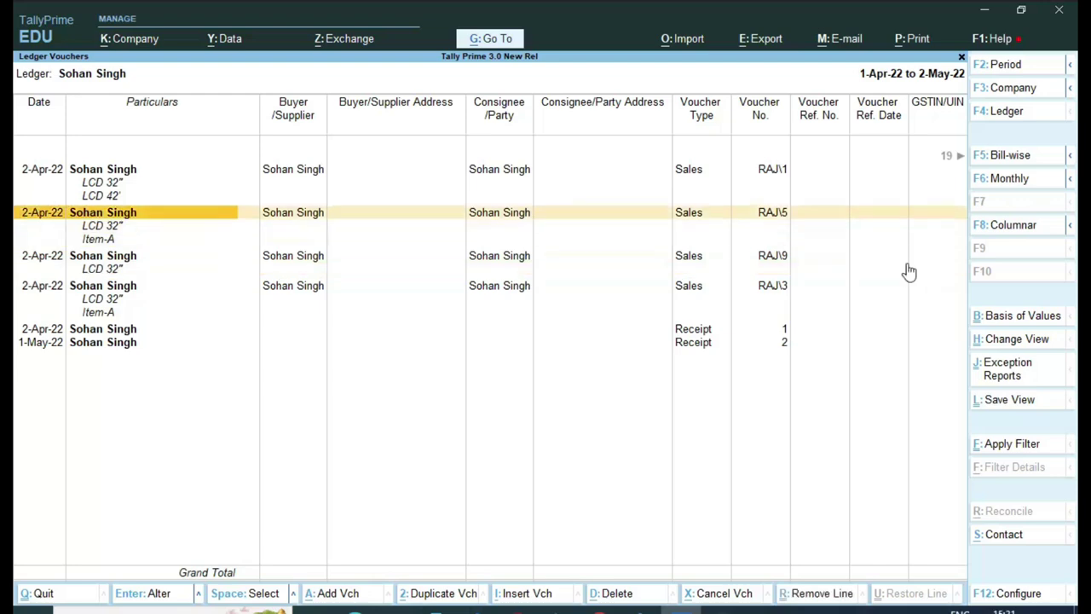
key(Up)
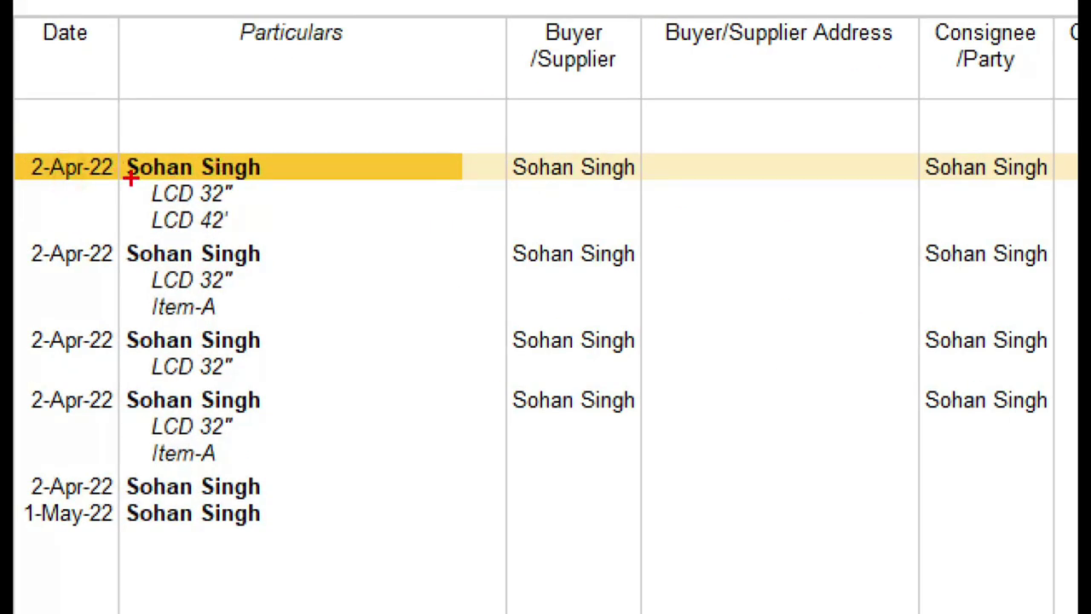
drag(132, 175, 270, 239)
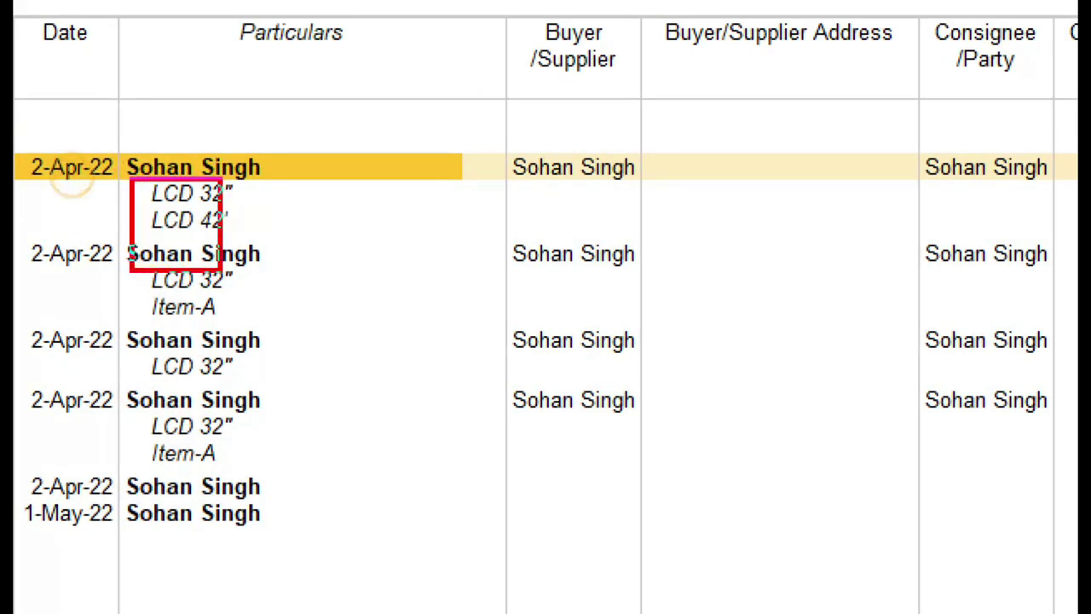
drag(143, 267, 267, 334)
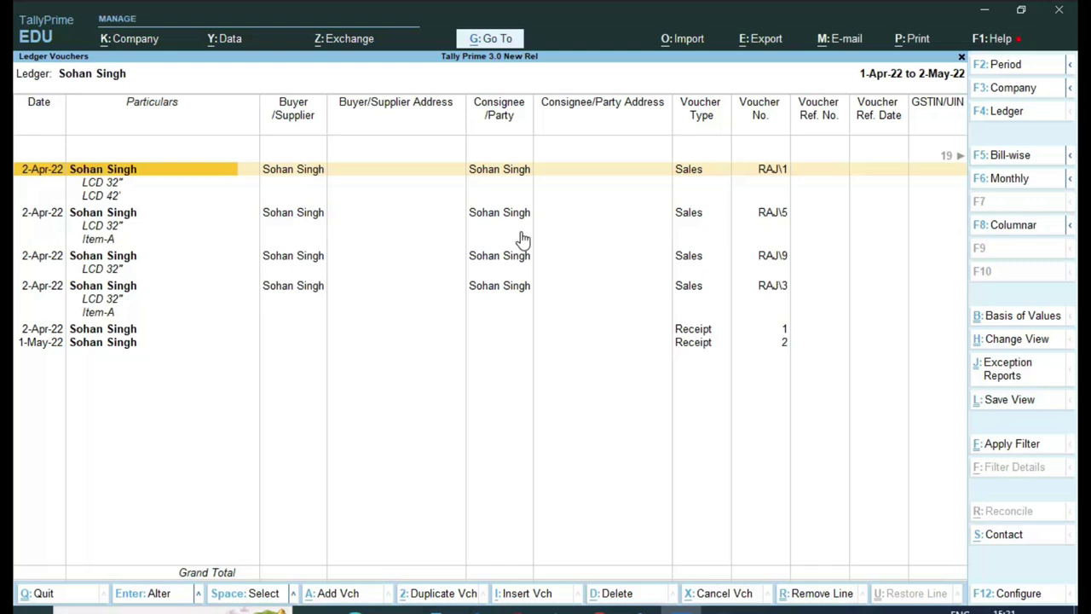
key(Right)
key(Right)
key(Right)
key(Right)
key(Right)
key(Right)
key(Right)
key(Right)
key(Right)
key(Right)
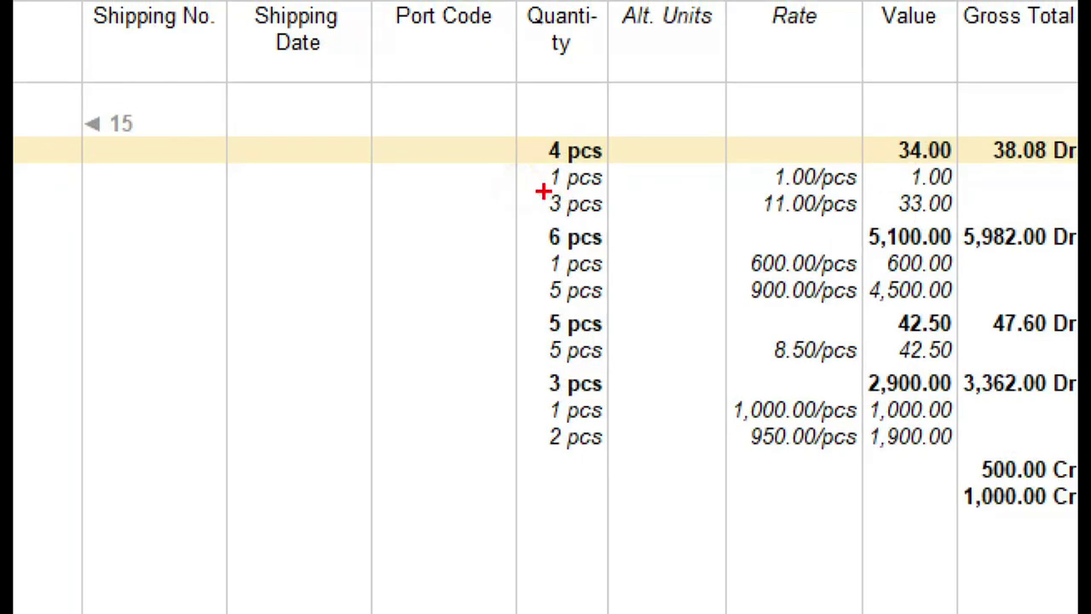
drag(558, 189, 612, 189)
drag(530, 223, 540, 175)
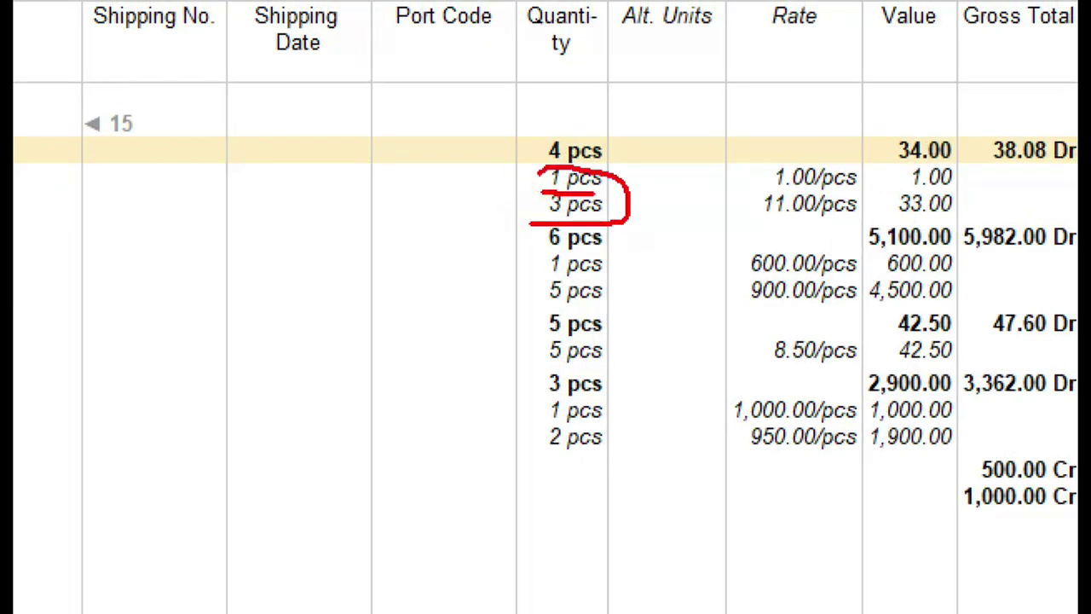
drag(622, 175, 656, 153)
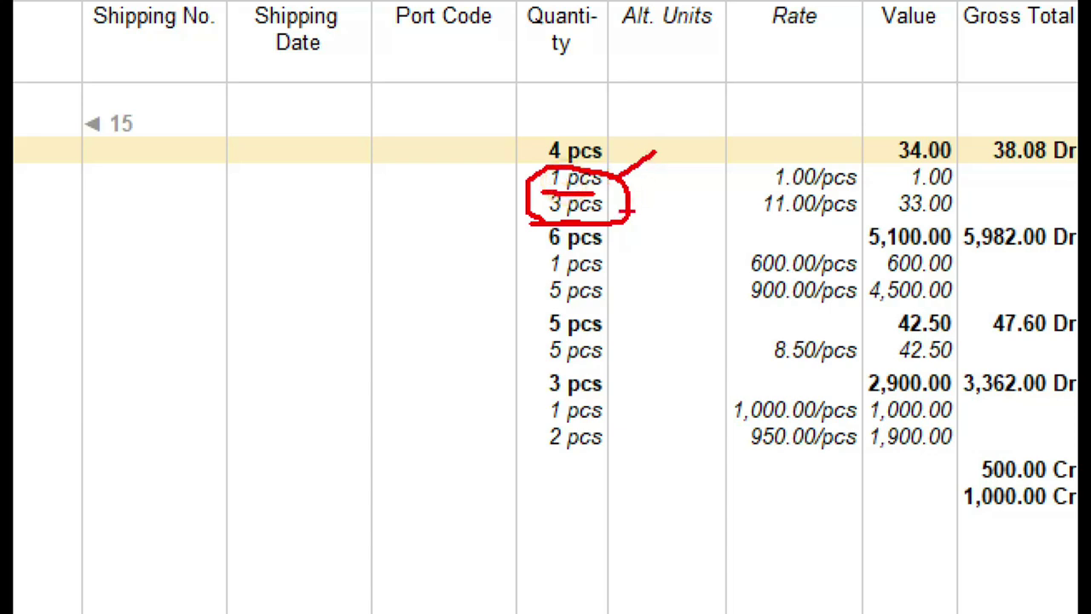
drag(607, 207, 672, 196)
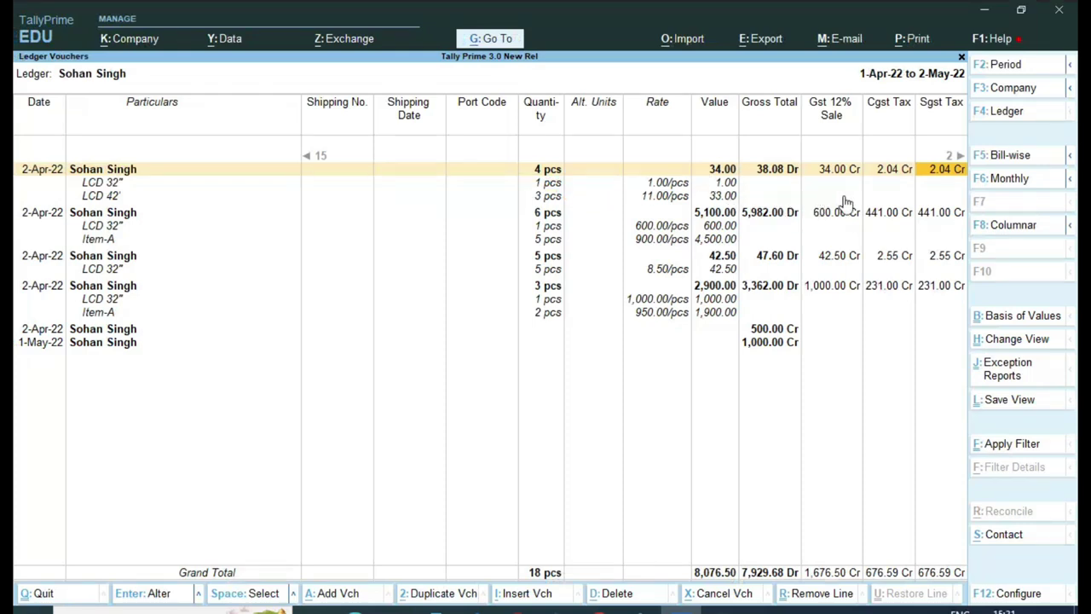
Scroll right to the Cash column and go down to the last voucher entry.
key(Right)
key(Right)
key(Down)
key(Down)
key(Down)
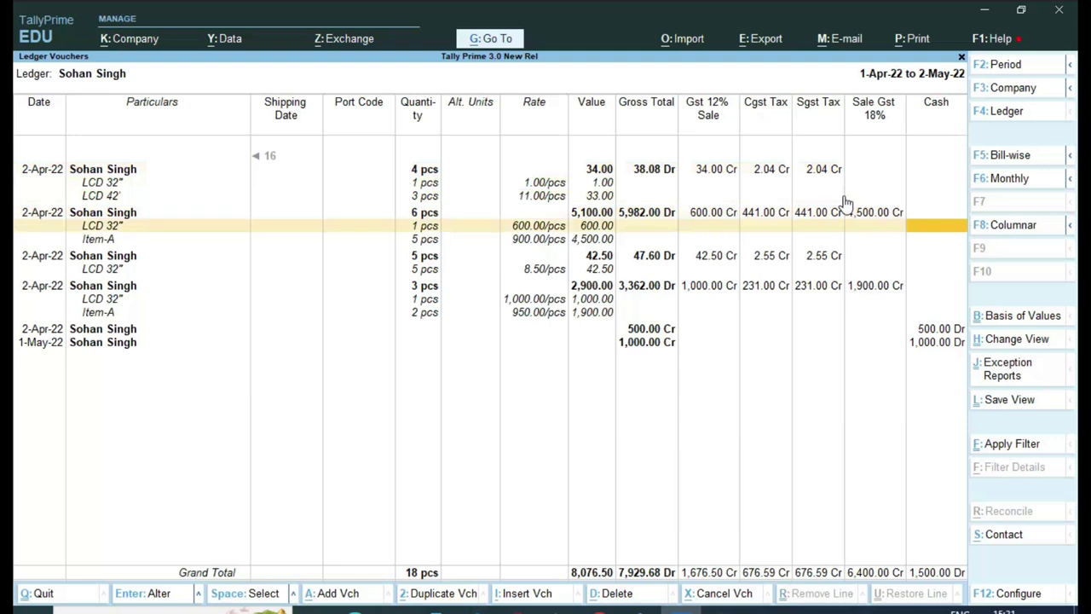
key(Down)
key(End)
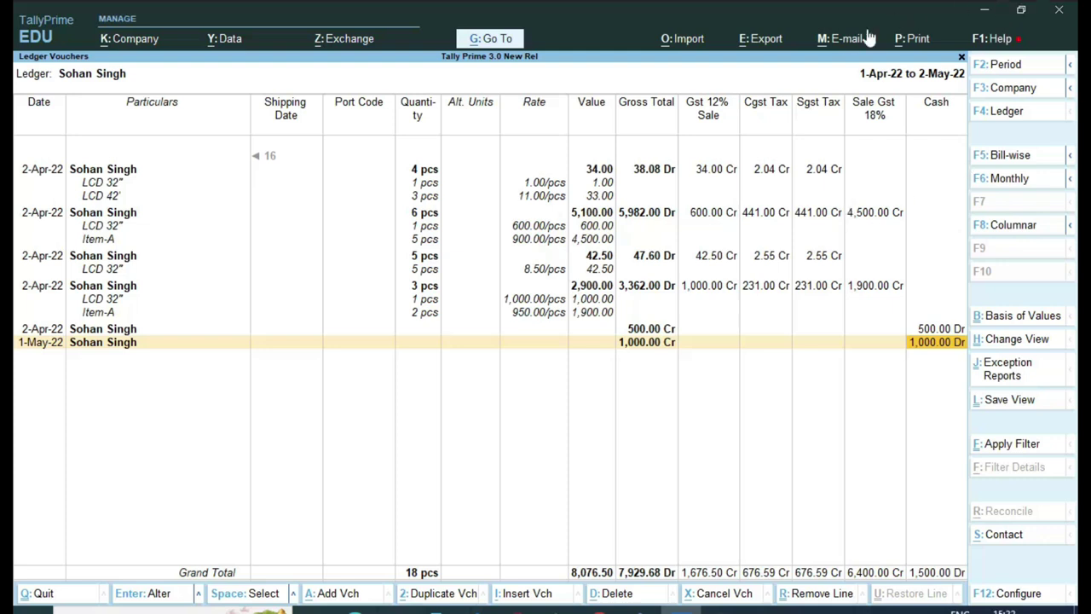
Choose to export the current report and review its export configuration.
click(771, 43)
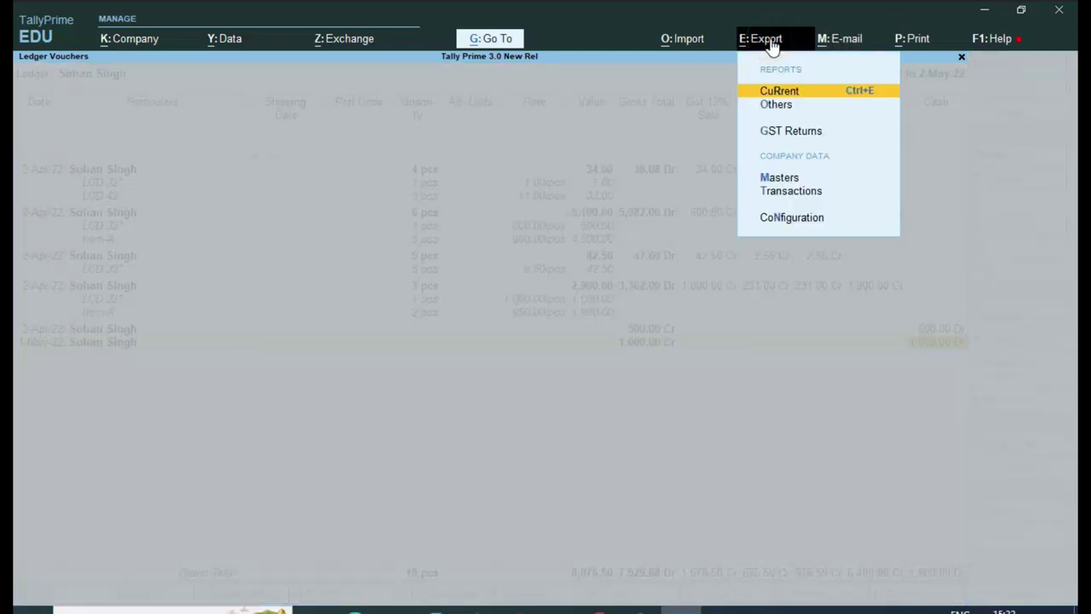
key(Return)
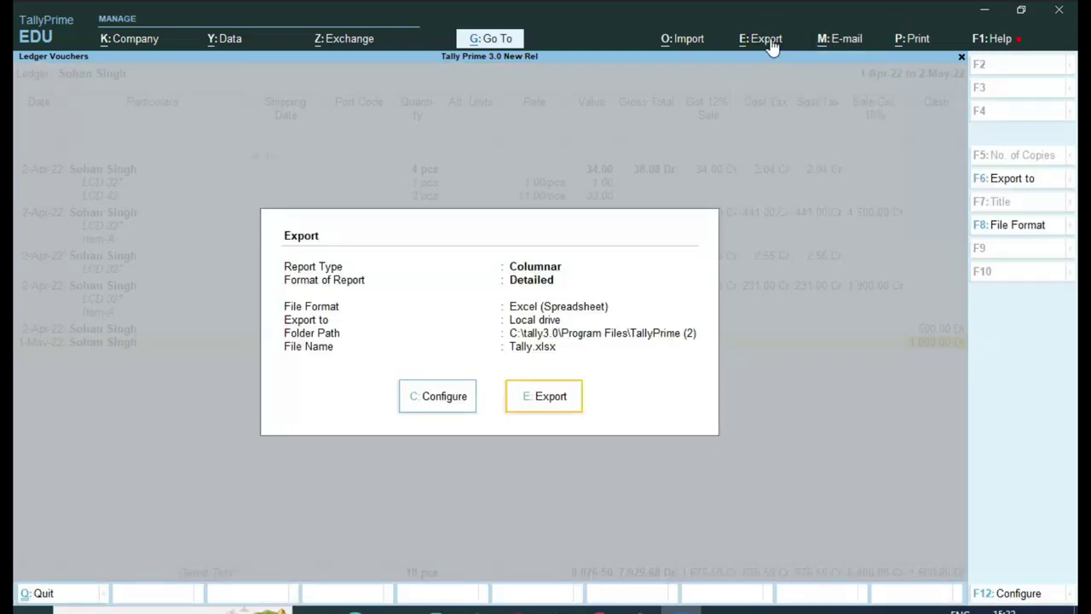
key(ctrl)
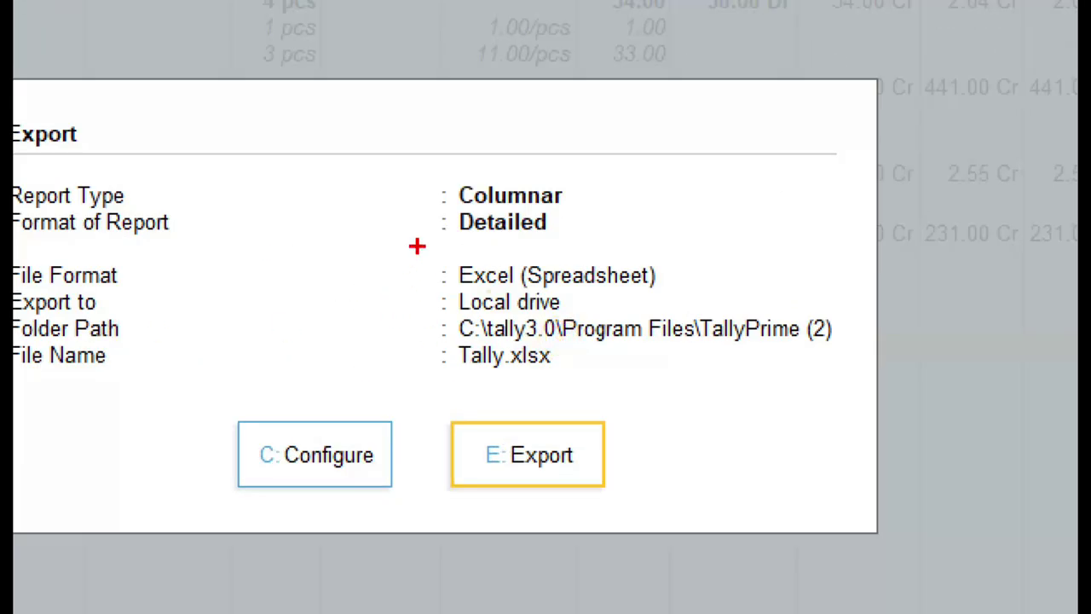
drag(417, 246, 694, 298)
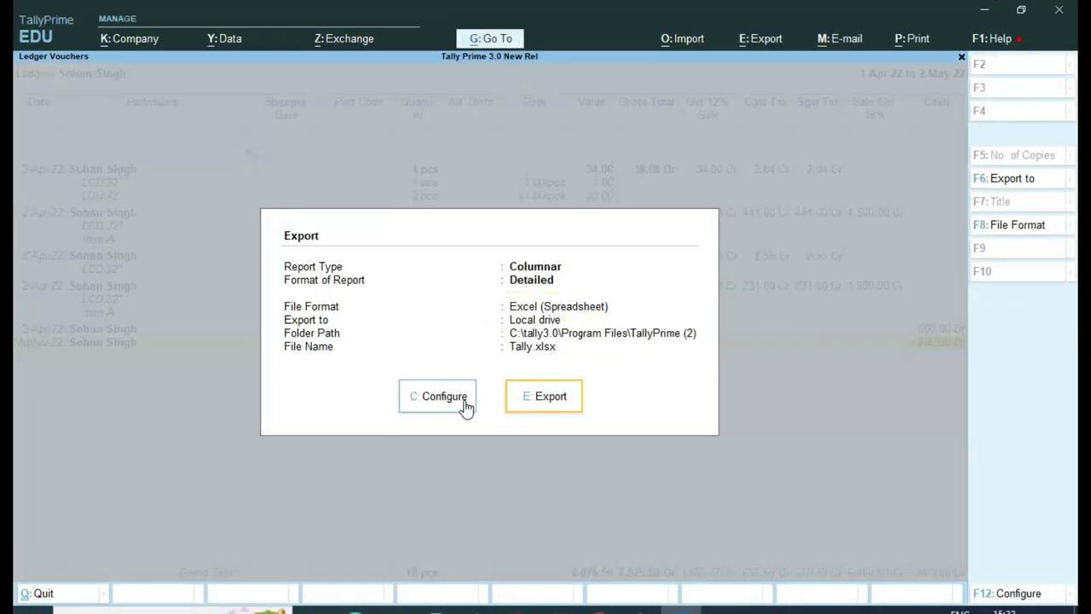
click(462, 401)
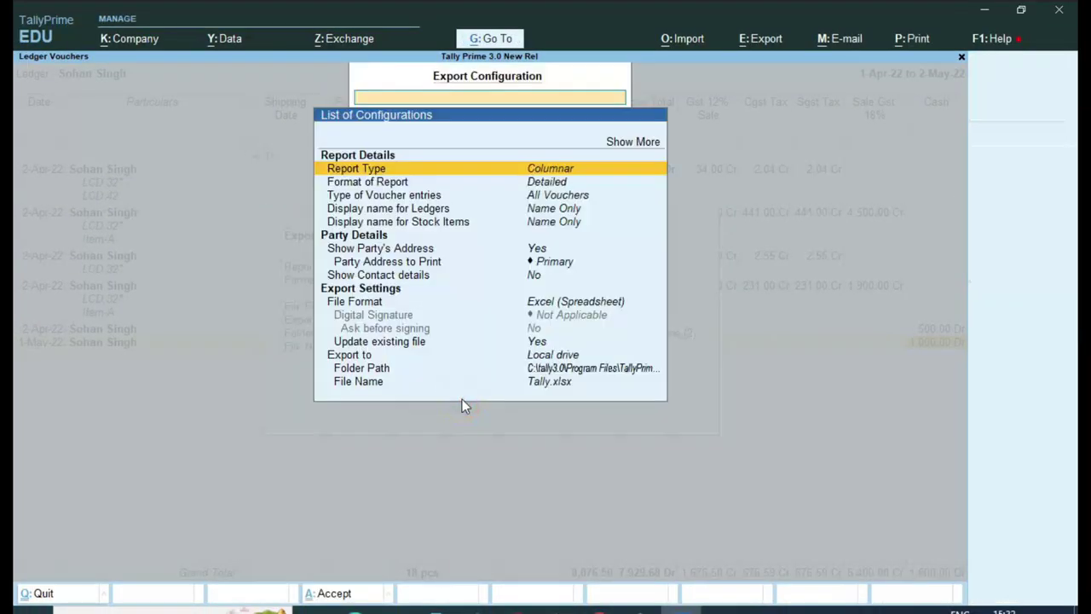
key(Escape)
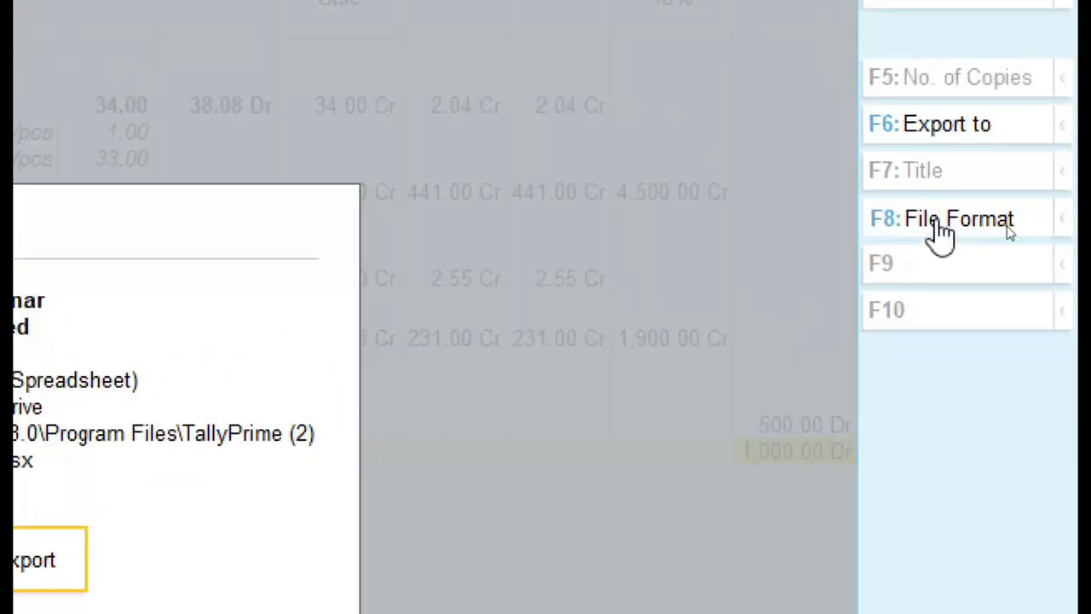
Set the file format to Excel (Spreadsheet) and export the report as Tally.xlsx.
click(937, 223)
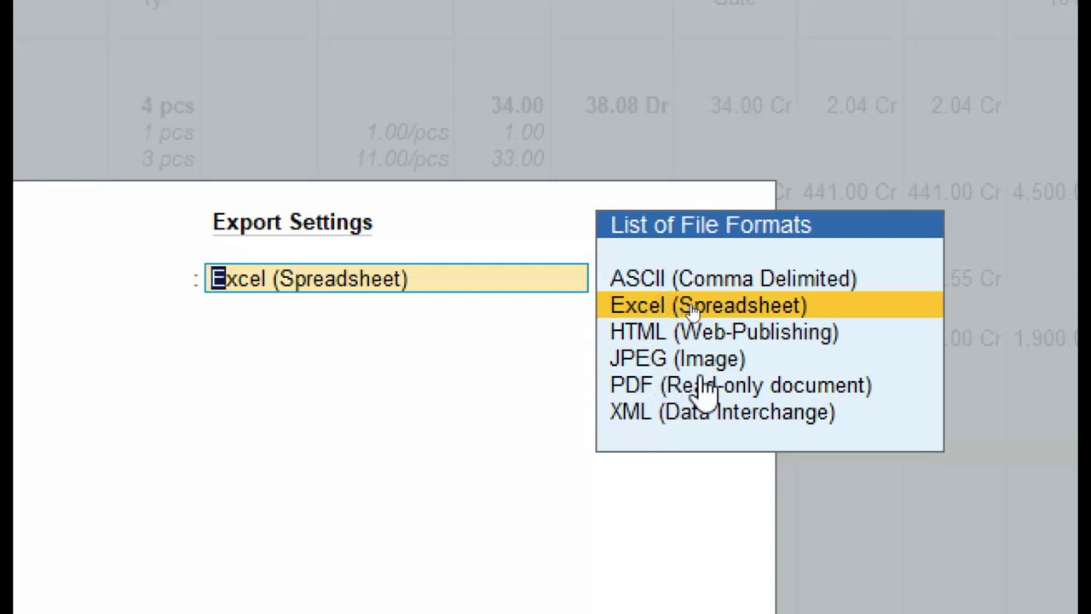
key(BackSpace)
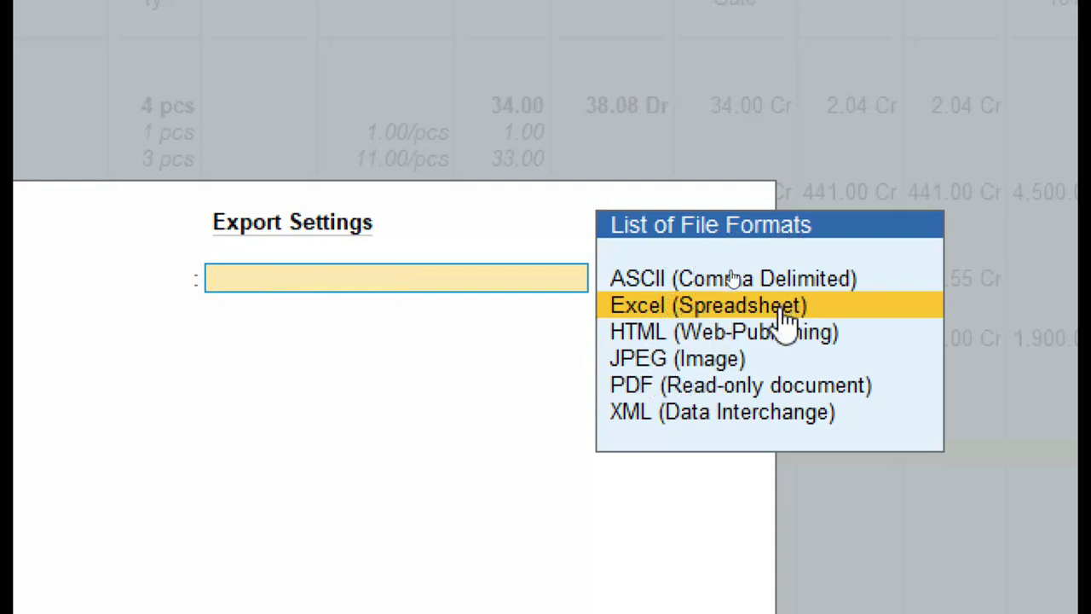
click(785, 309)
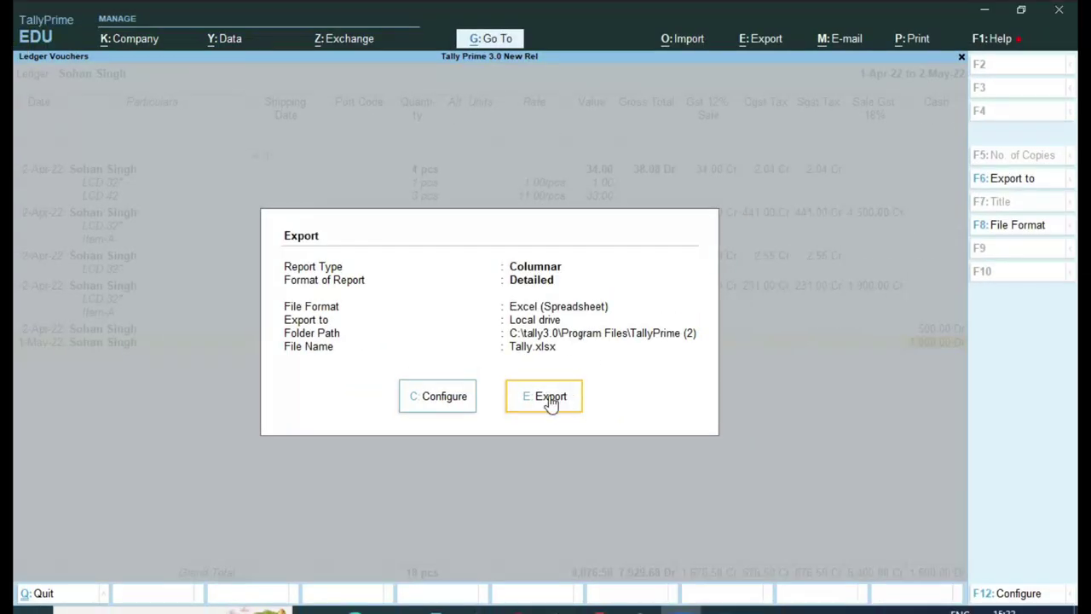
click(550, 401)
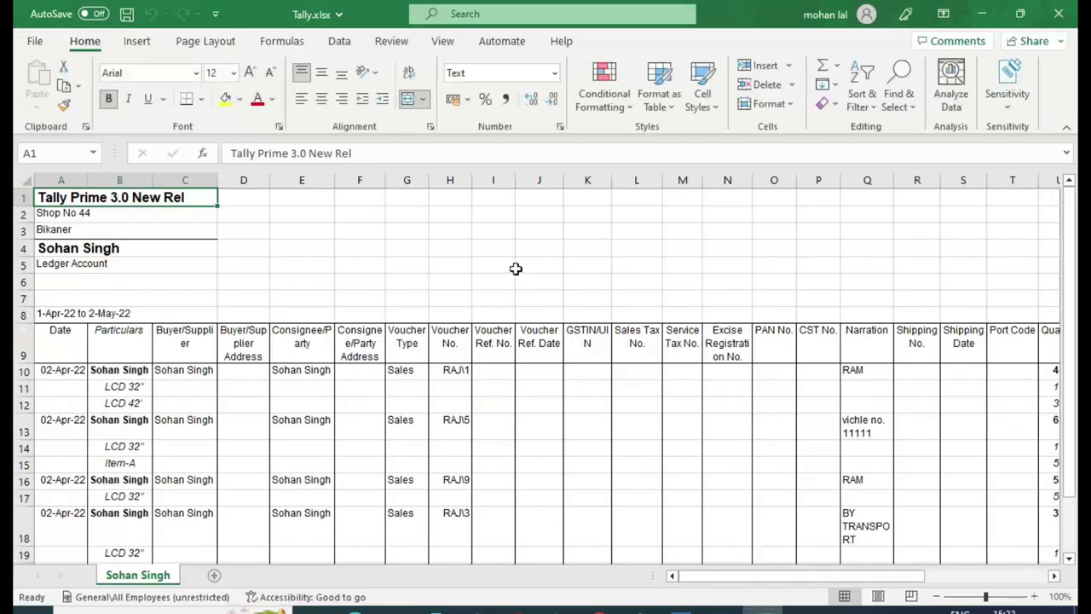
Select the empty columns I through P, from Voucher Ref. No. to CST No., for deletion.
click(445, 269)
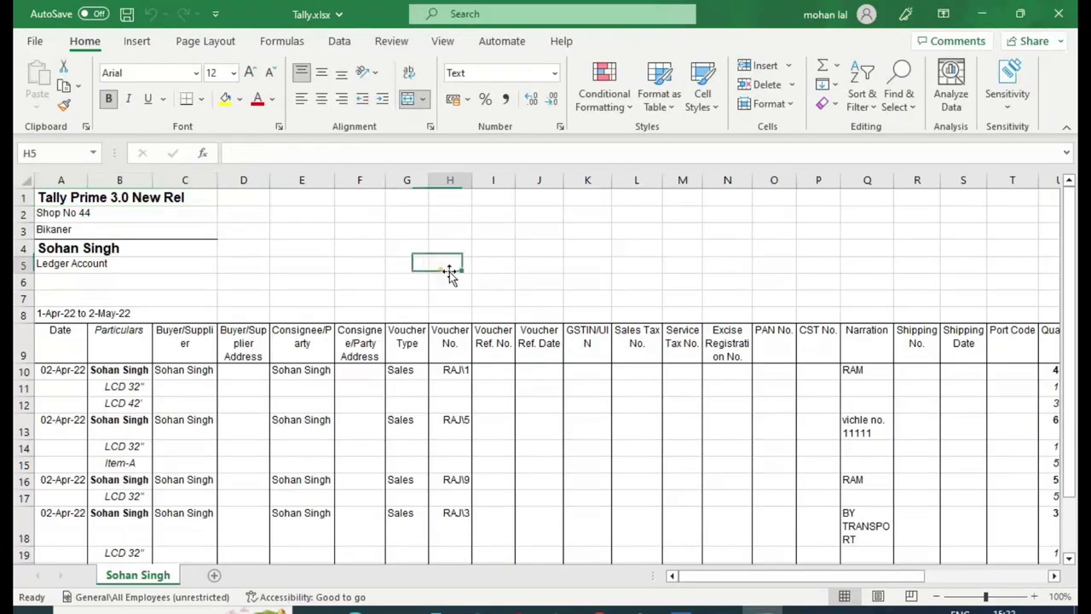
drag(494, 179, 816, 197)
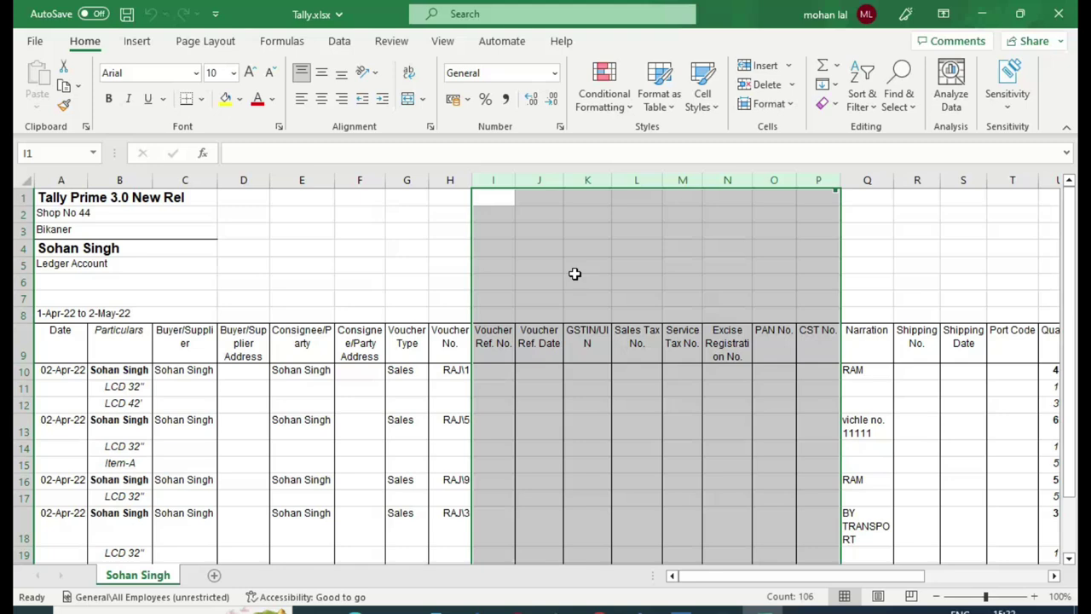
scroll(618, 395, down, 2)
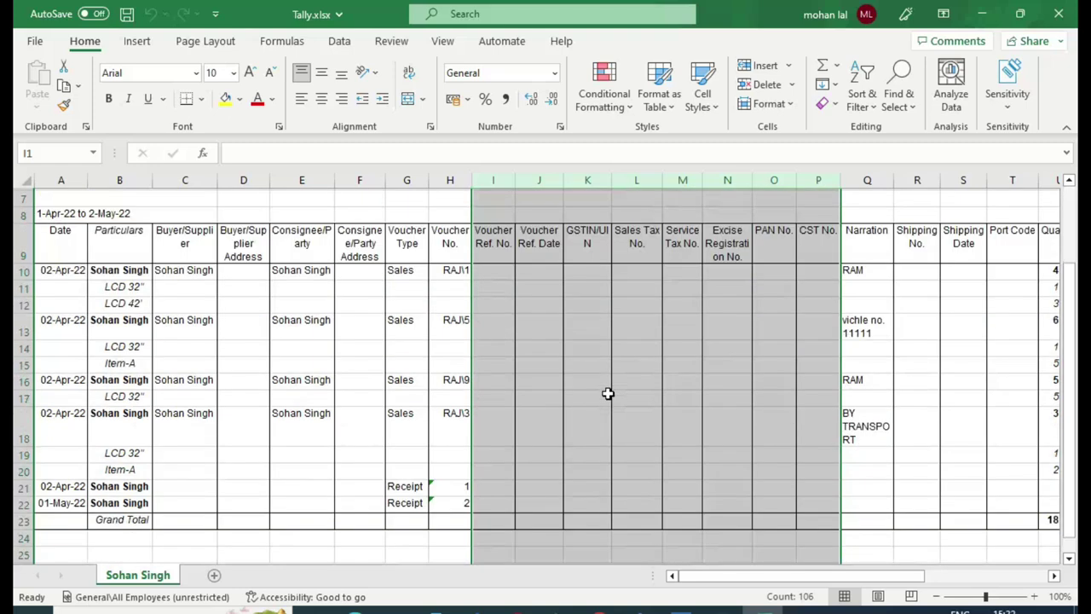
scroll(606, 392, up, 2)
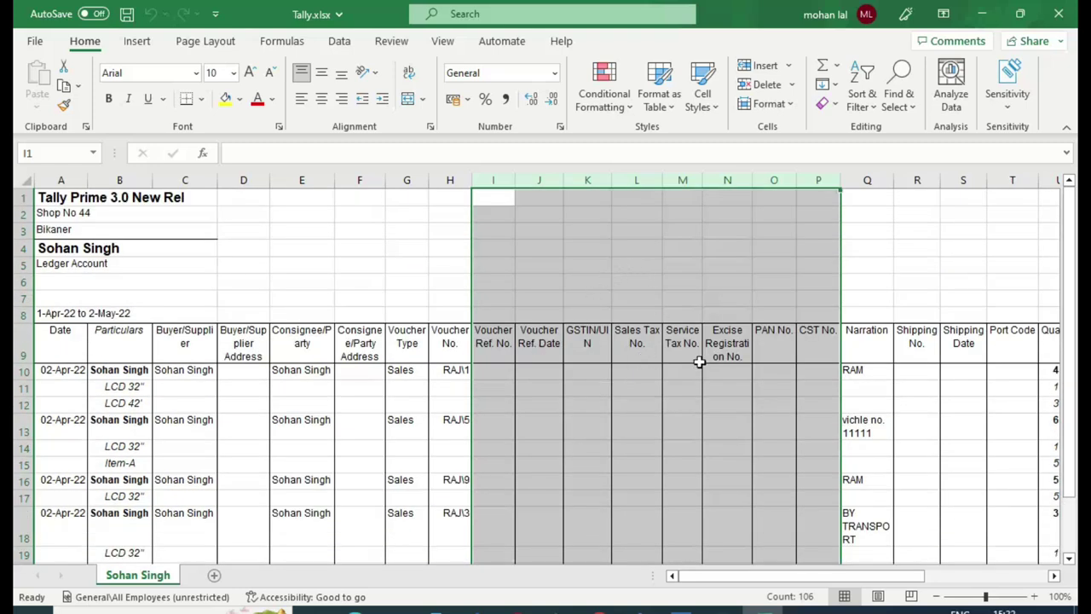
click(765, 84)
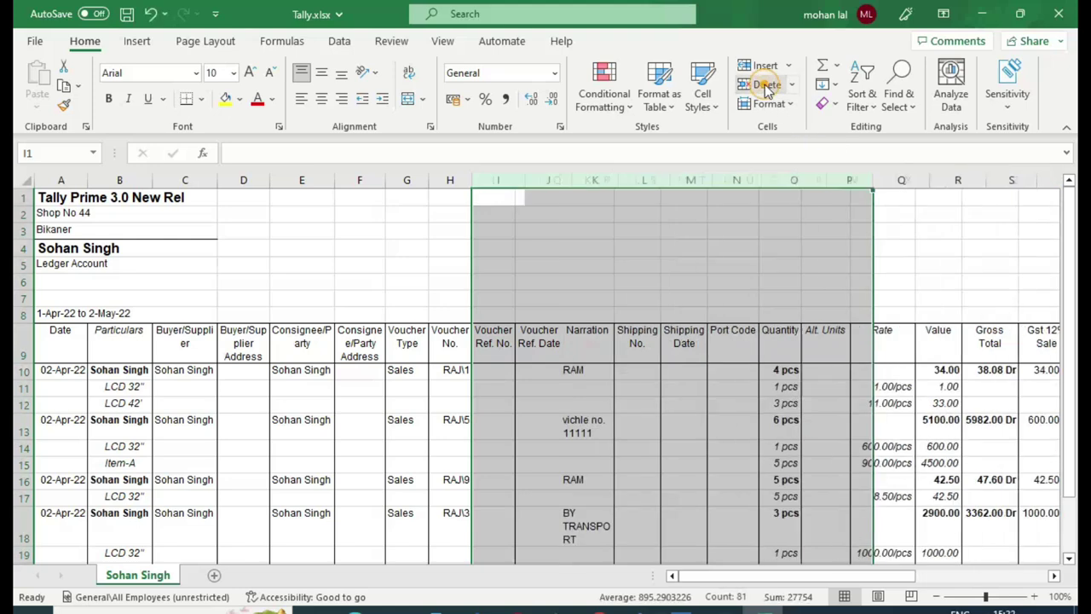
click(601, 388)
scroll(599, 389, down, 3)
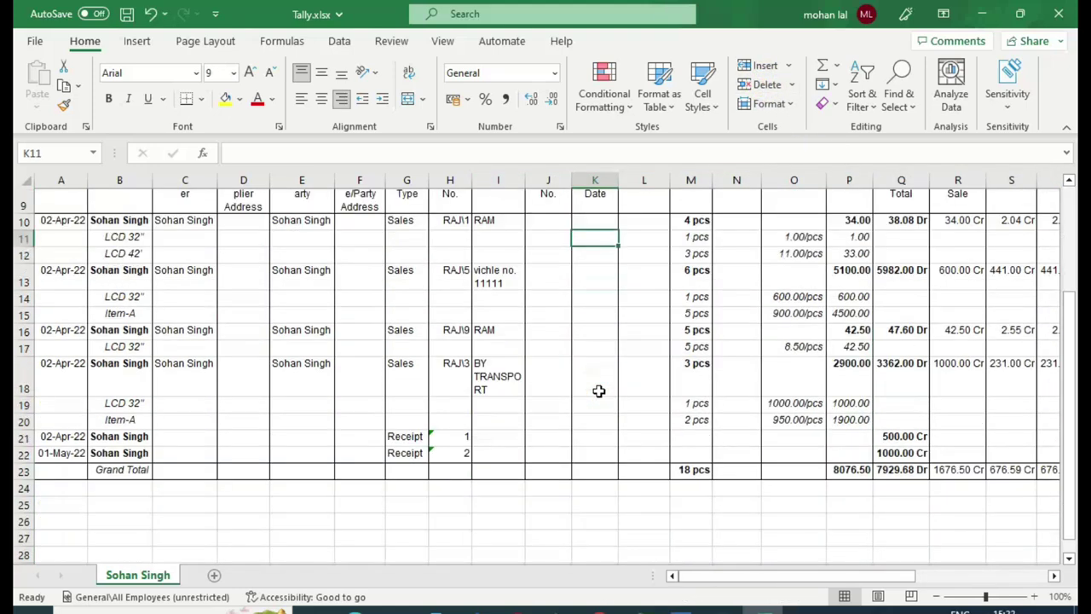
scroll(600, 390, up, 2)
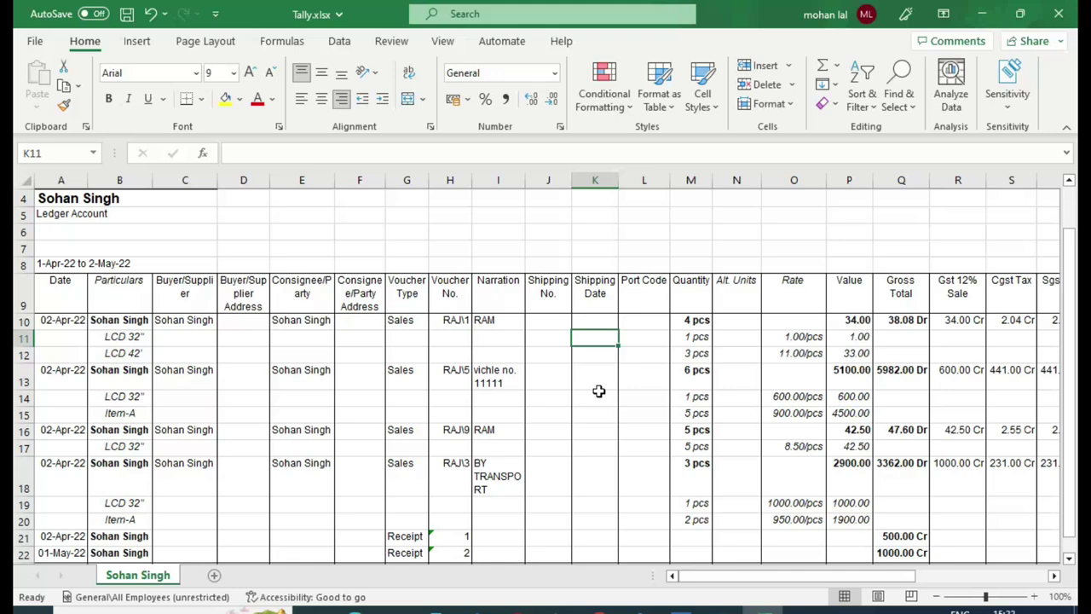
key(Right)
key(Right)
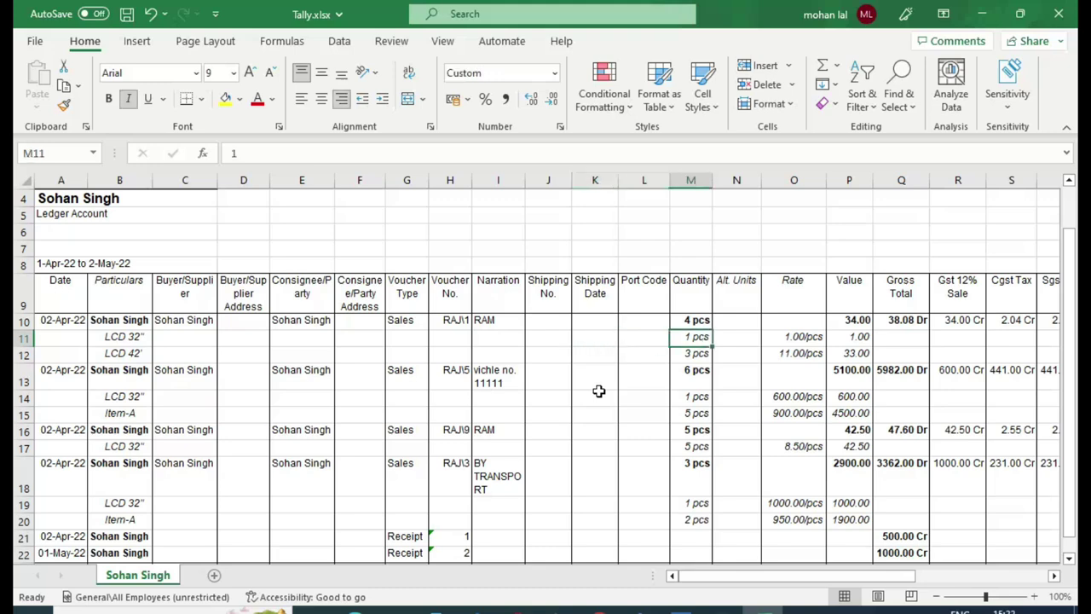
key(Right)
key(Right)
key(Right)
key(Right)
key(Right)
key(Right)
key(Right)
key(Right)
key(Right)
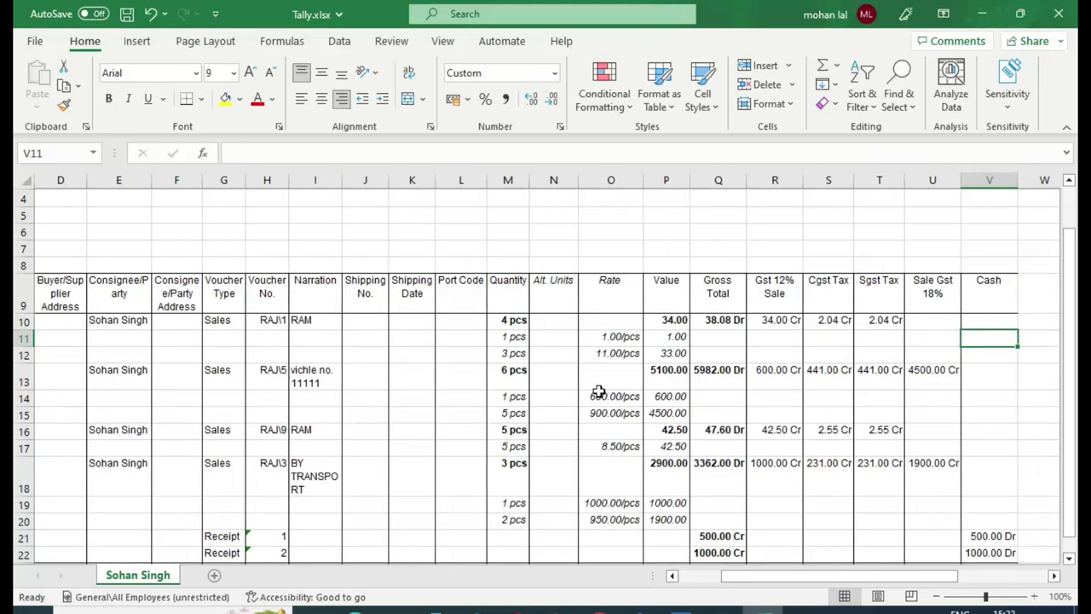
key(Left)
key(Left)
key(Left)
key(Left)
key(Left)
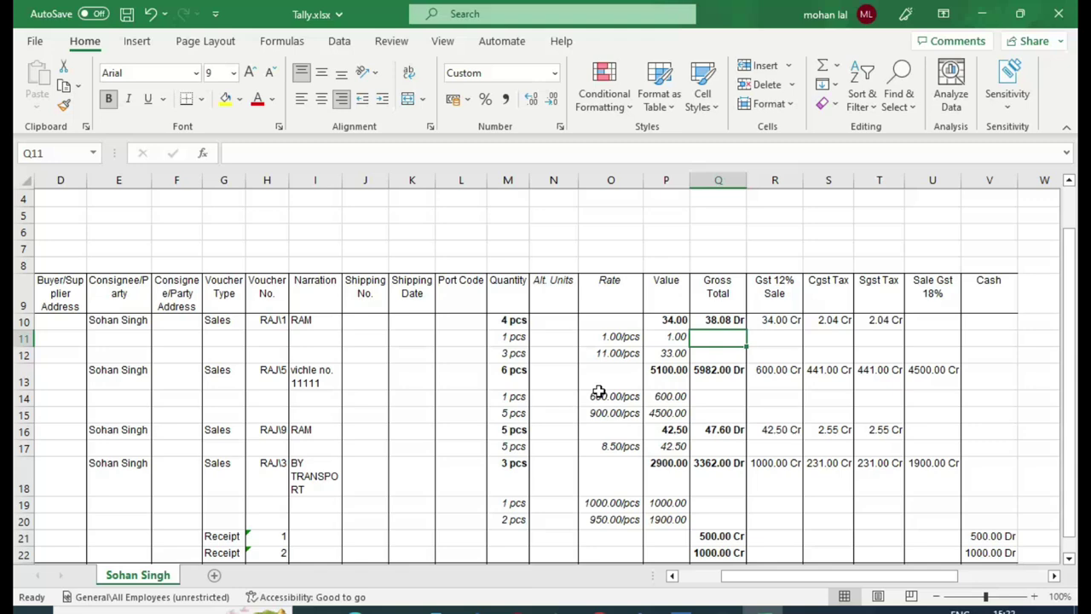
key(Left)
key(Left)
key(Left)
key(Left)
key(Left)
key(Left)
key(Left)
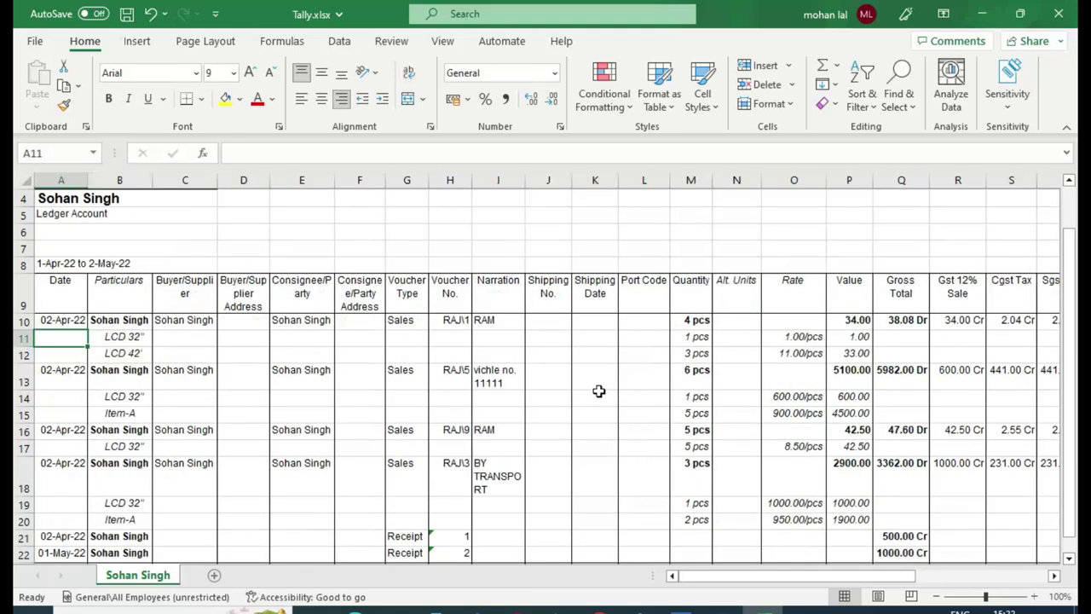